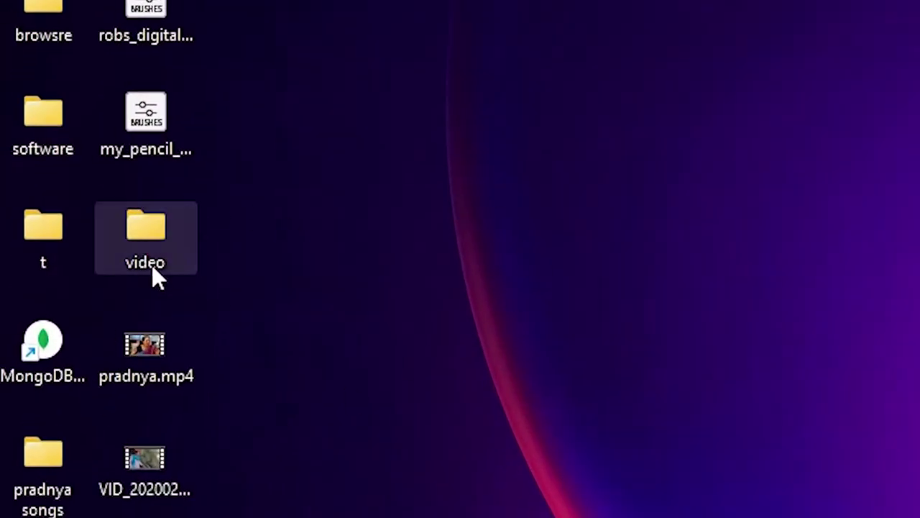
- Open the desktop video folder and inspect its two clips, pradnya.mp4 and the .mkv video
{"action": "double_click", "coordinate": [159, 251]}
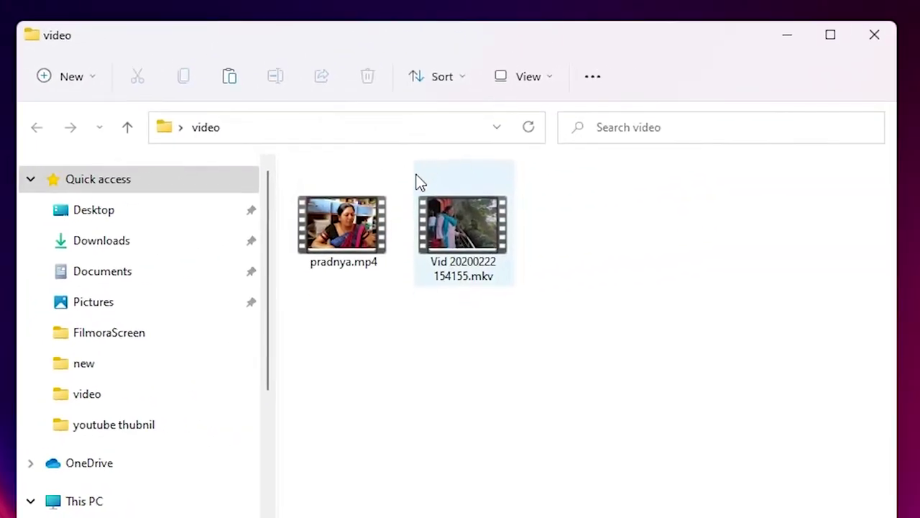
{"action": "left_click", "coordinate": [460, 223]}
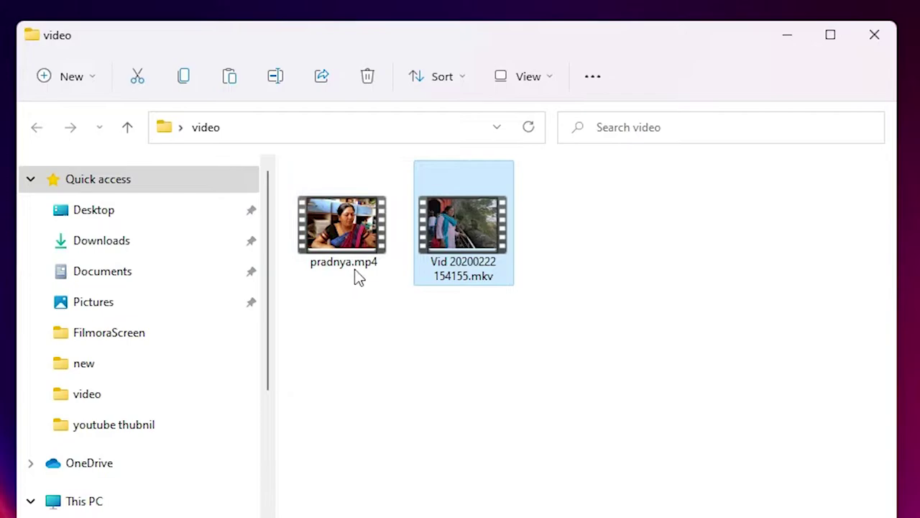
{"action": "left_click", "coordinate": [367, 254]}
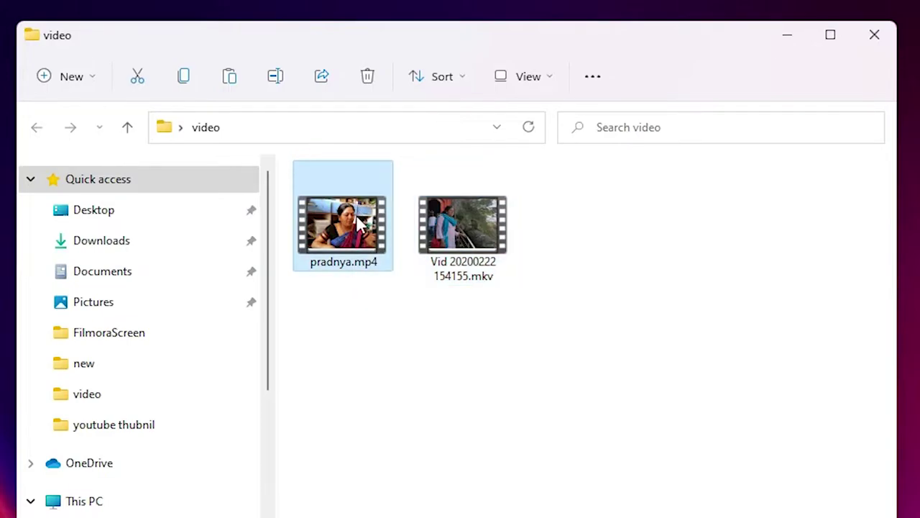
{"action": "left_click", "coordinate": [487, 232]}
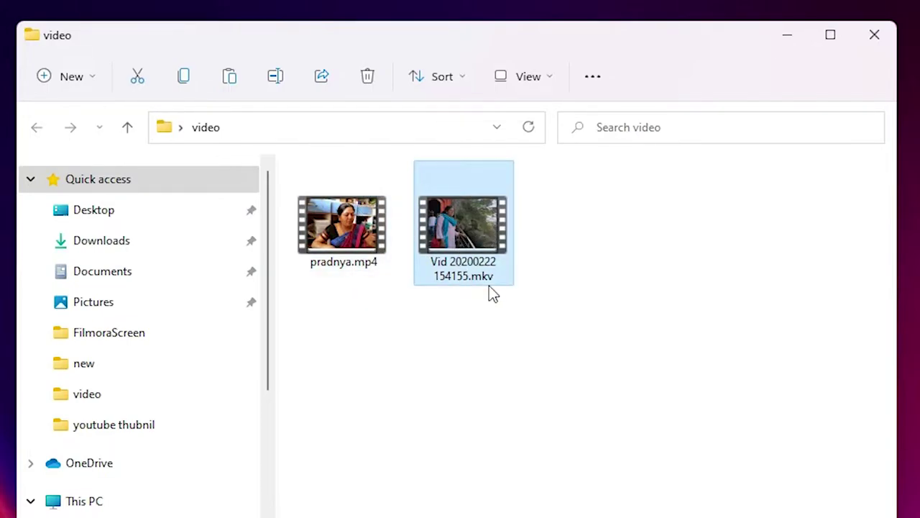
{"action": "left_click_drag", "start_coordinate": [621, 365], "coordinate": [346, 195]}
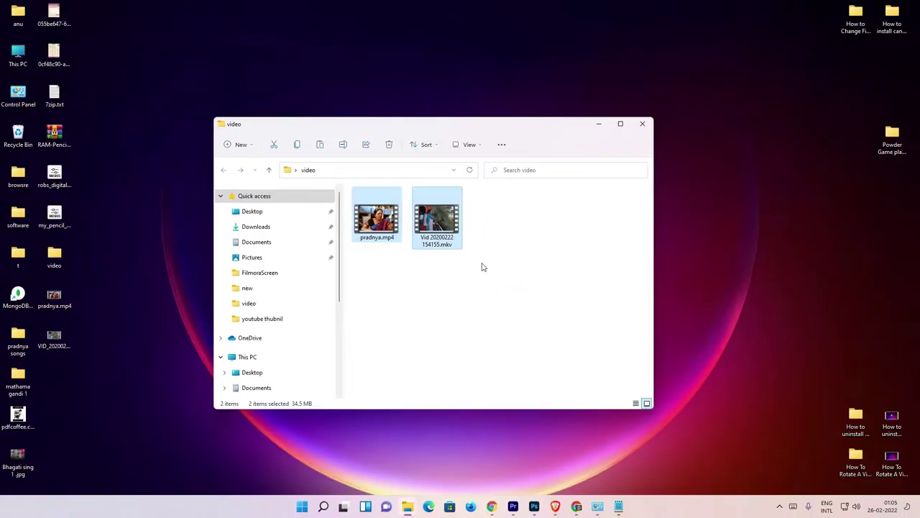
{"action": "left_click", "coordinate": [538, 301]}
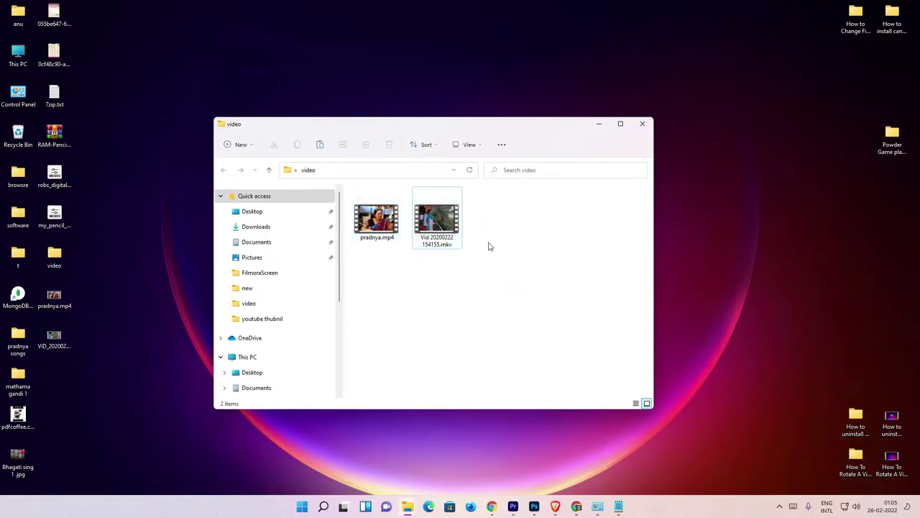
- Launch VLC media player from the Start search
{"action": "left_click", "coordinate": [303, 507]}
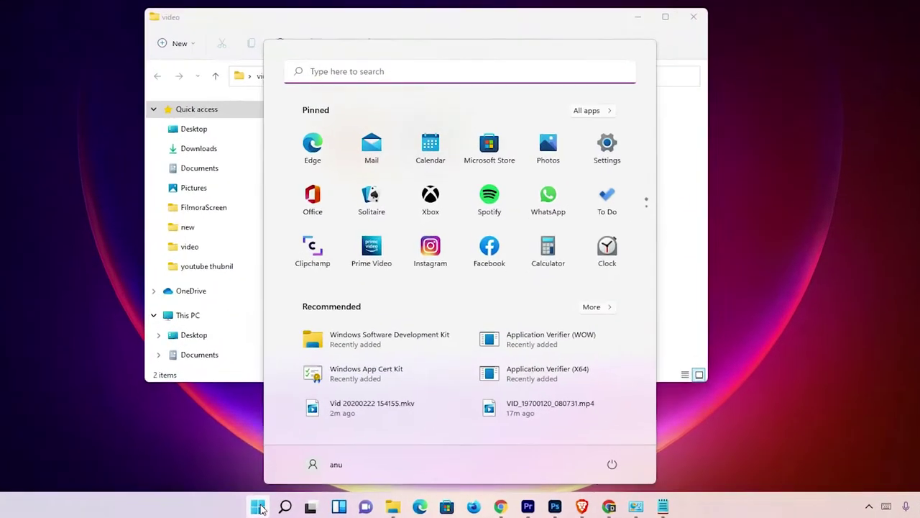
{"action": "type", "text": "vl"}
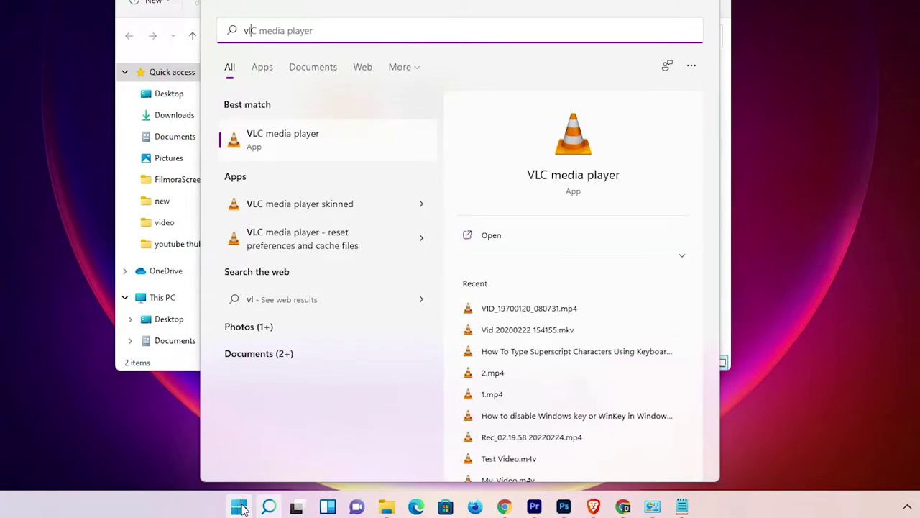
{"action": "left_click", "coordinate": [324, 142]}
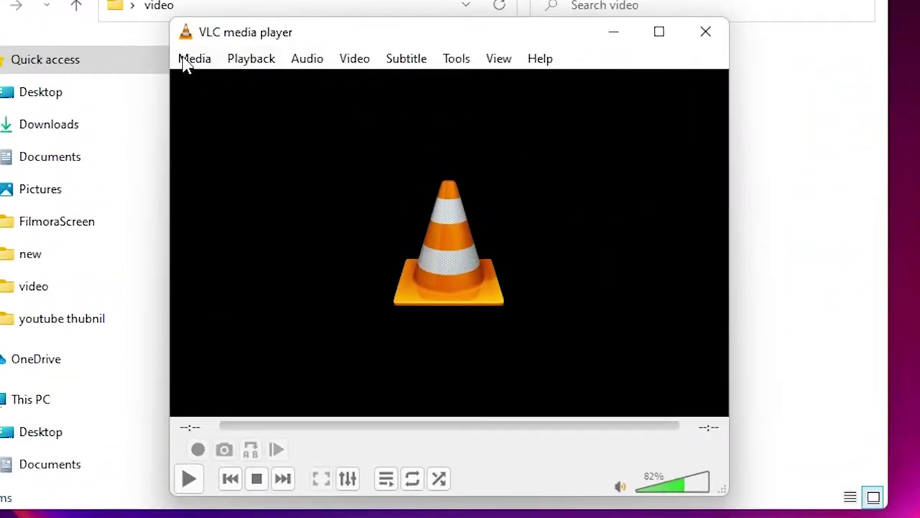
- Add pradnya.mp4 and Vid 20200222 154155.mkv through Media > Open Multiple Files
{"action": "left_click", "coordinate": [202, 64]}
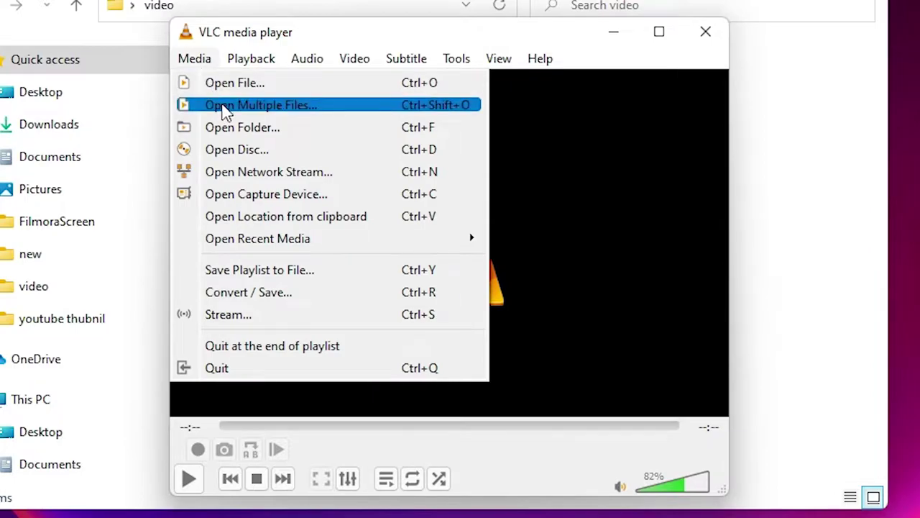
{"action": "left_click", "coordinate": [270, 106]}
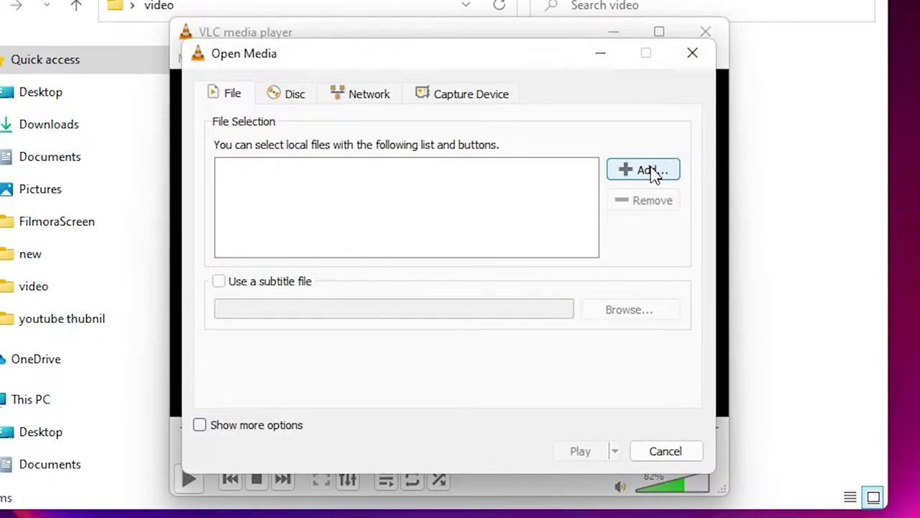
{"action": "left_click", "coordinate": [665, 174]}
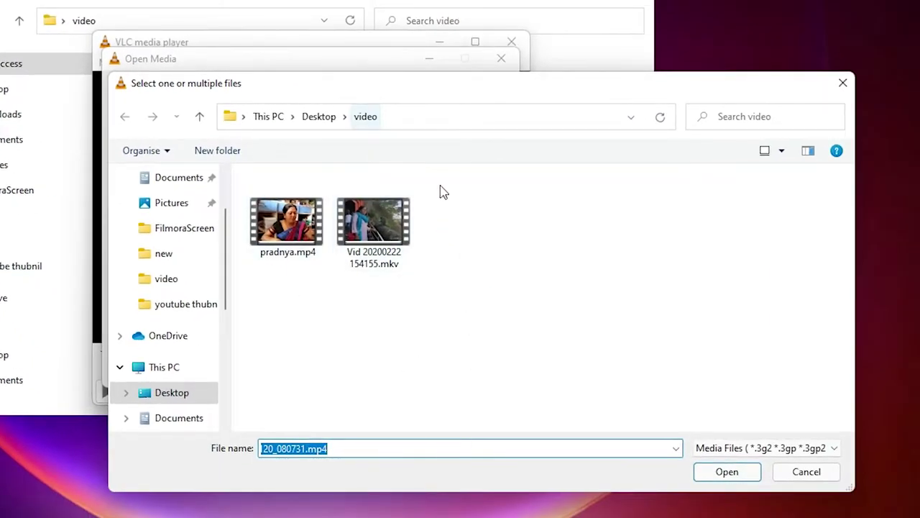
{"action": "left_click_drag", "start_coordinate": [489, 298], "coordinate": [244, 182]}
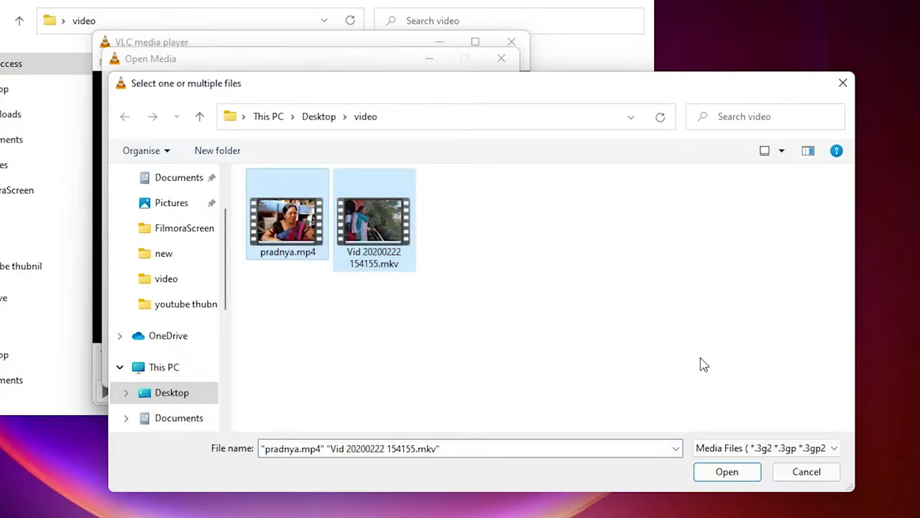
{"action": "left_click", "coordinate": [715, 469]}
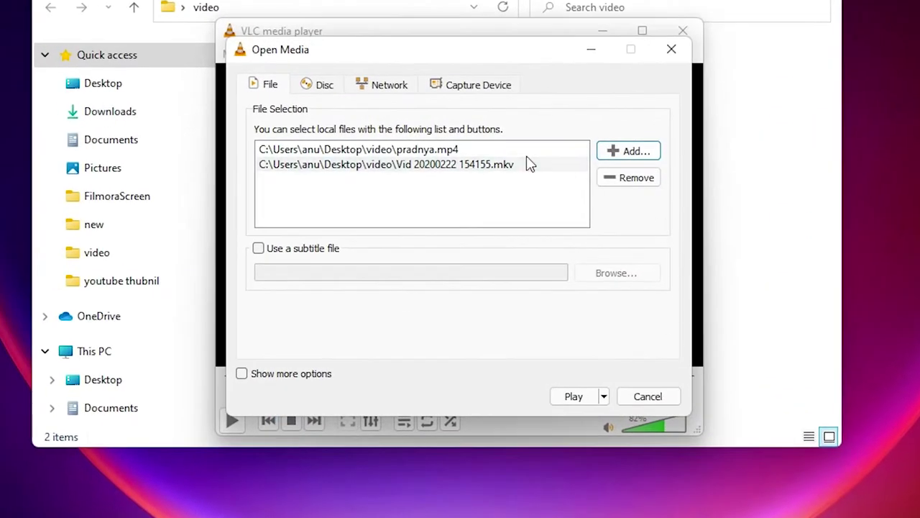
- Convert both clips with the 'Video for MPEG4 1080p TV/device' profile, appending '-converted' to their names
{"action": "left_click", "coordinate": [604, 397]}
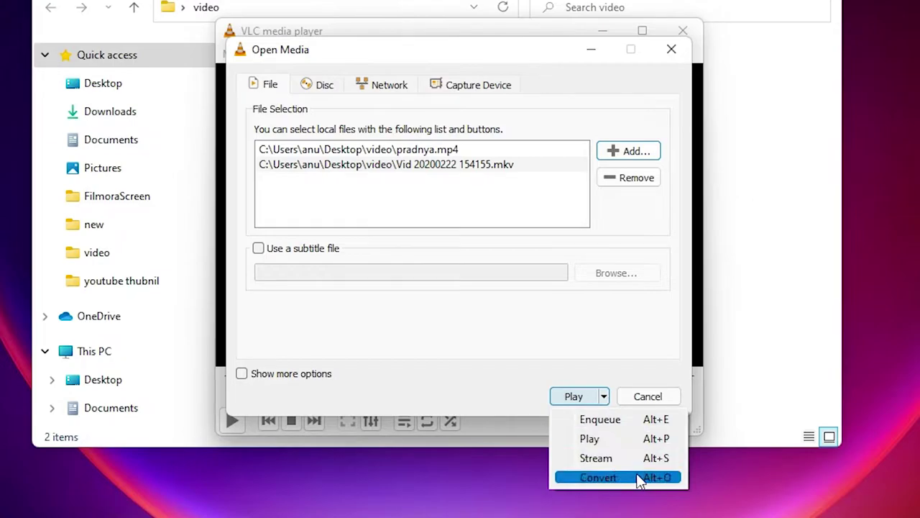
{"action": "left_click", "coordinate": [596, 476]}
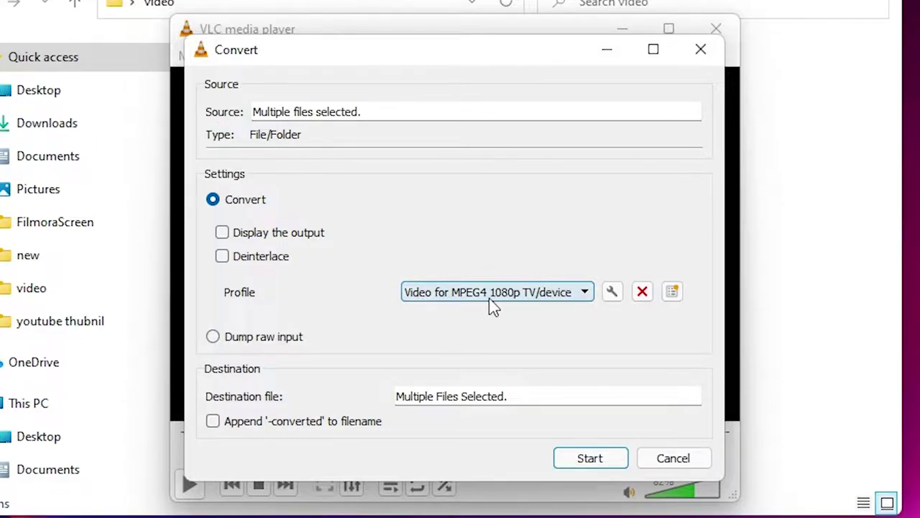
{"action": "left_click", "coordinate": [522, 294]}
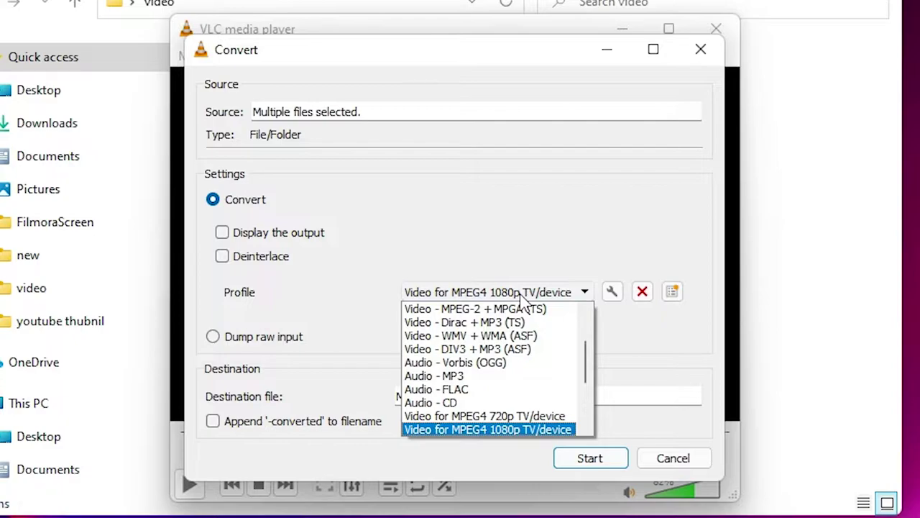
{"action": "left_click_drag", "start_coordinate": [585, 367], "coordinate": [587, 376]}
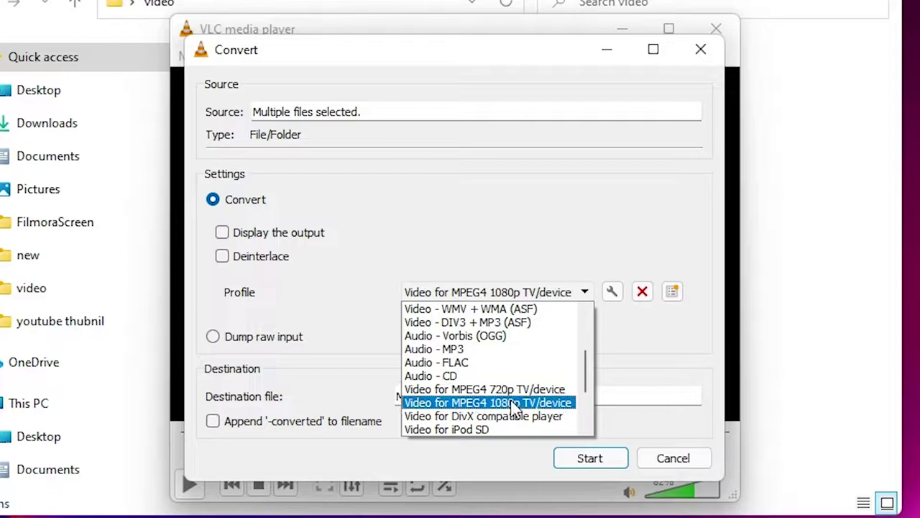
{"action": "scroll", "coordinate": [590, 381], "scroll_direction": "down", "scroll_amount": 4}
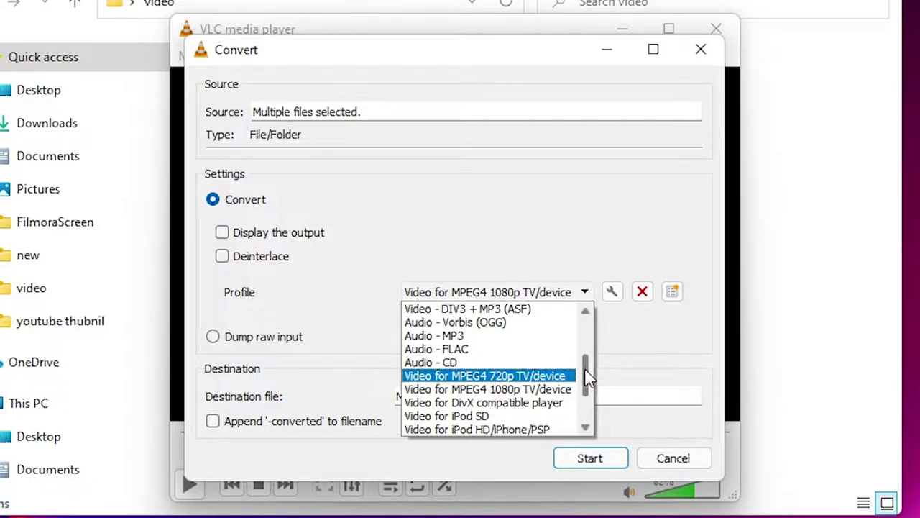
{"action": "left_click", "coordinate": [650, 360]}
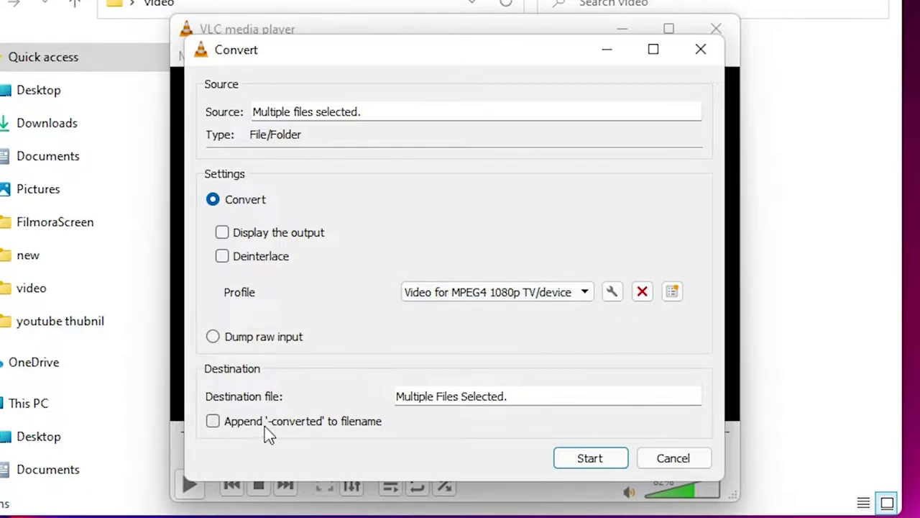
{"action": "left_click", "coordinate": [220, 424]}
{"action": "left_click", "coordinate": [588, 460]}
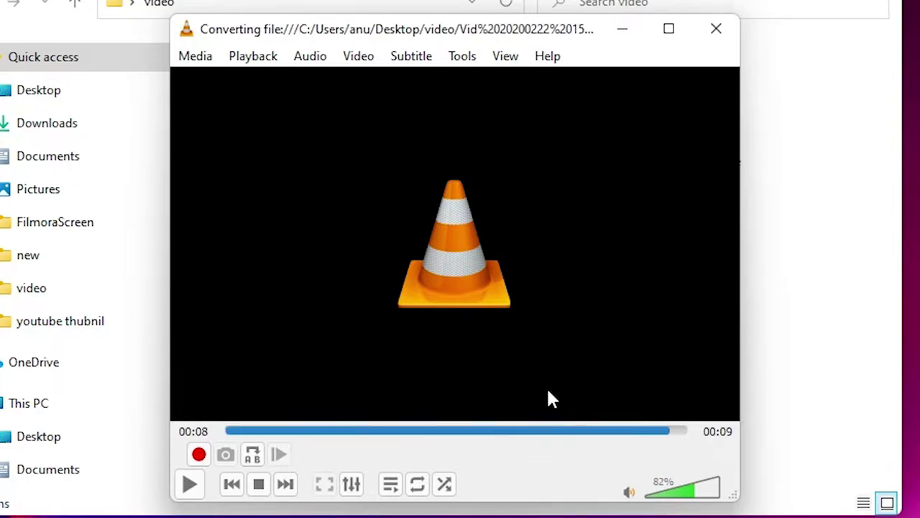
- Close VLC and delete the original pradnya.mp4 and mkv clips, keeping the converted versions
{"action": "left_click", "coordinate": [725, 31]}
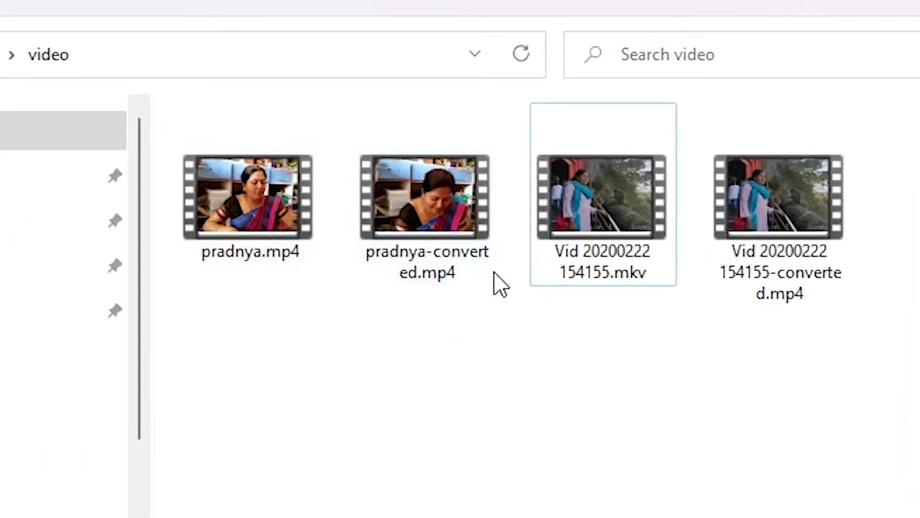
{"action": "left_click", "coordinate": [429, 274]}
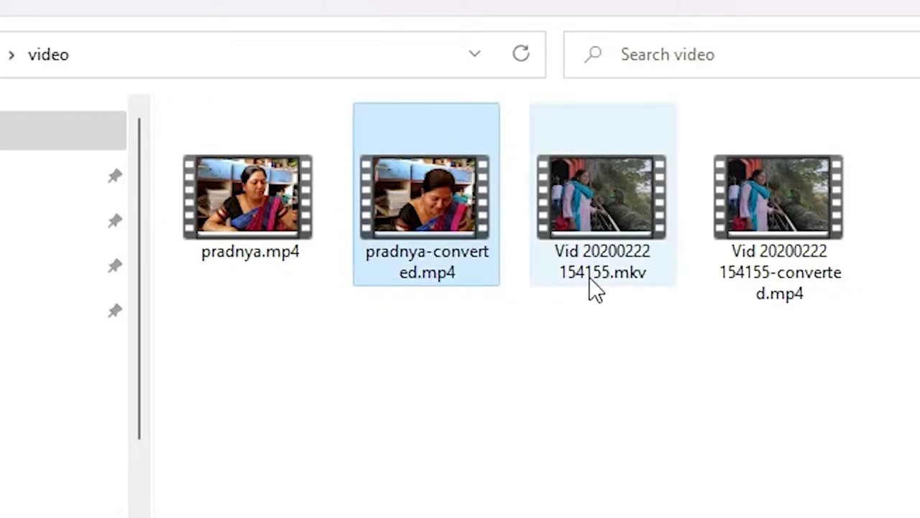
{"action": "left_click", "coordinate": [802, 286]}
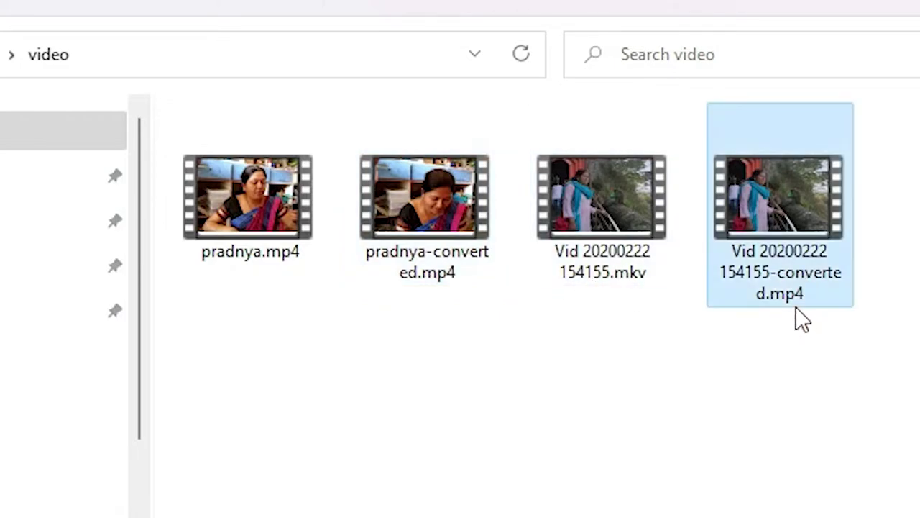
{"action": "left_click", "coordinate": [638, 287]}
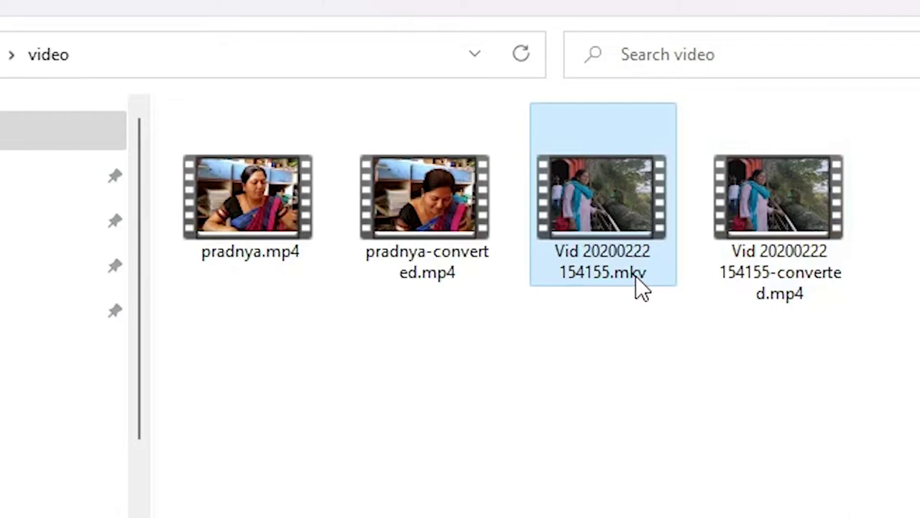
{"action": "left_click", "coordinate": [244, 215], "text": "ctrl"}
{"action": "key", "text": "Delete"}
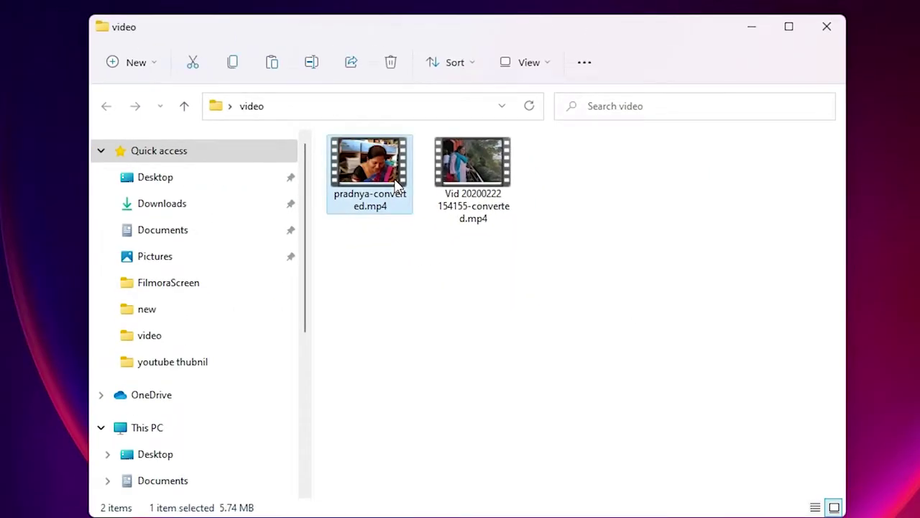
- Rename the converted clips to 1.mp4 and 2.mp4
{"action": "right_click", "coordinate": [397, 185]}
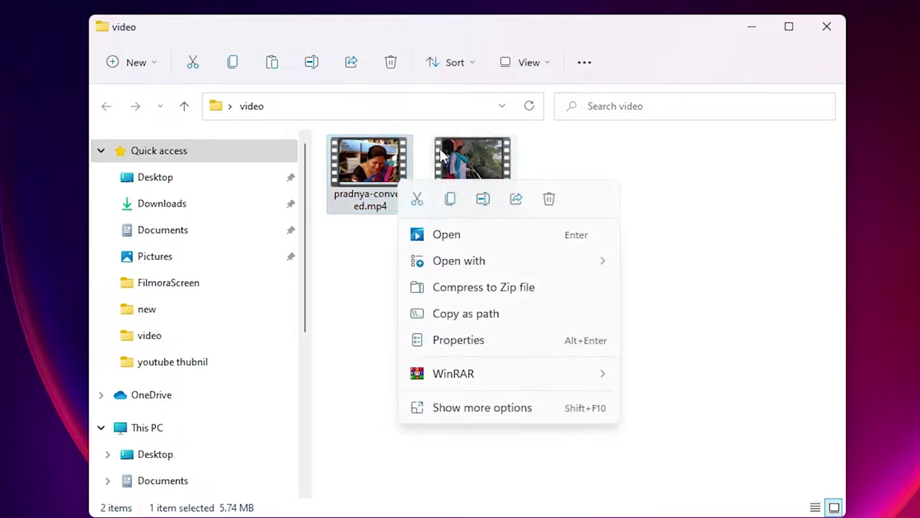
{"action": "left_click", "coordinate": [485, 409]}
{"action": "left_click", "coordinate": [548, 368]}
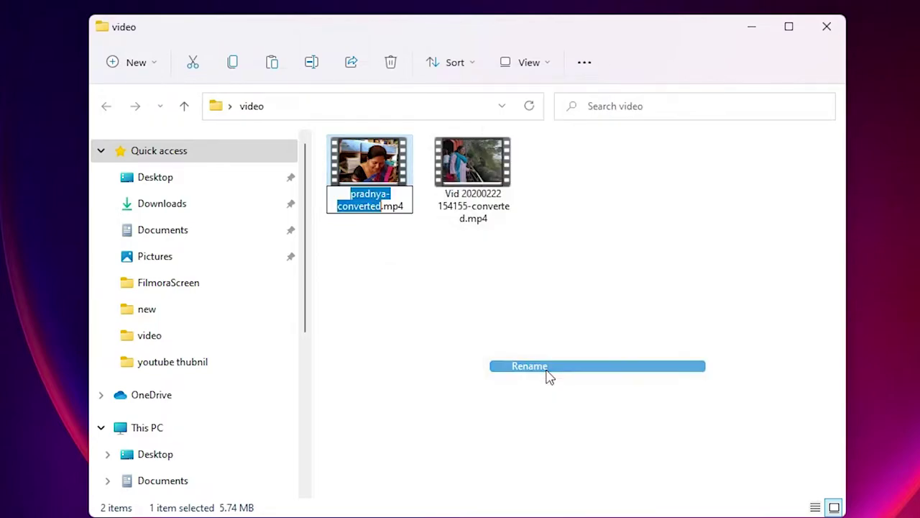
{"action": "type", "text": "1"}
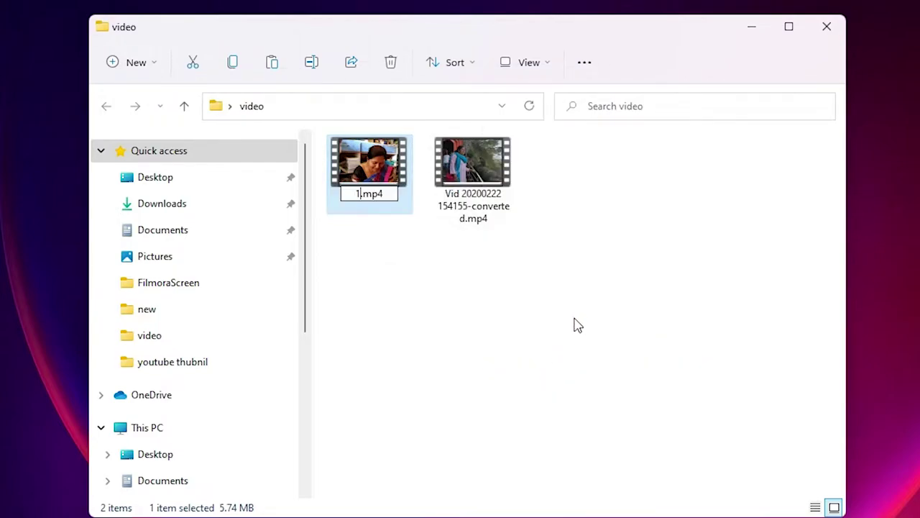
{"action": "left_click", "coordinate": [457, 171]}
{"action": "right_click", "coordinate": [457, 171]}
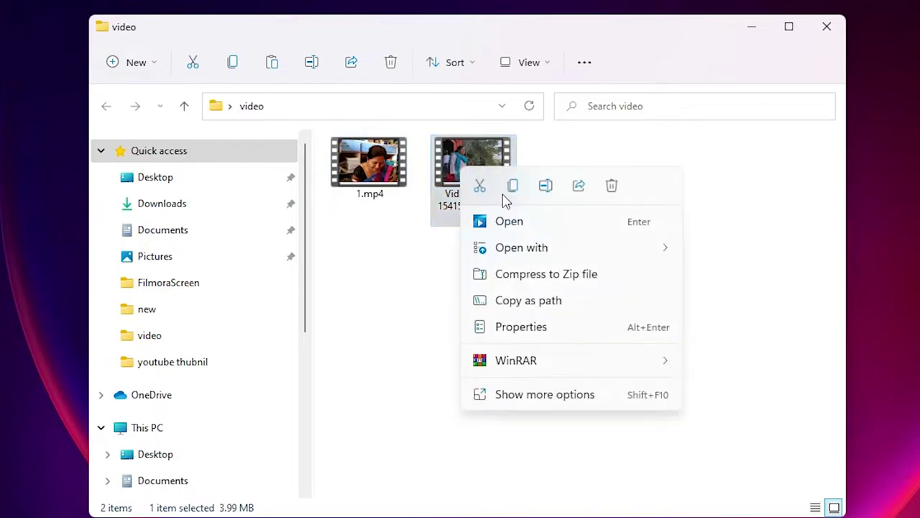
{"action": "left_click", "coordinate": [527, 400]}
{"action": "left_click", "coordinate": [579, 358]}
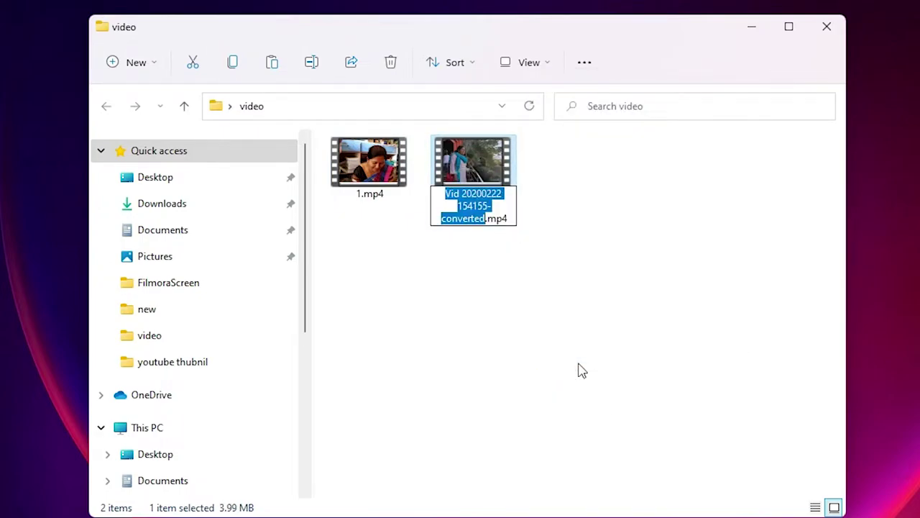
{"action": "type", "text": "2"}
{"action": "left_click", "coordinate": [591, 320]}
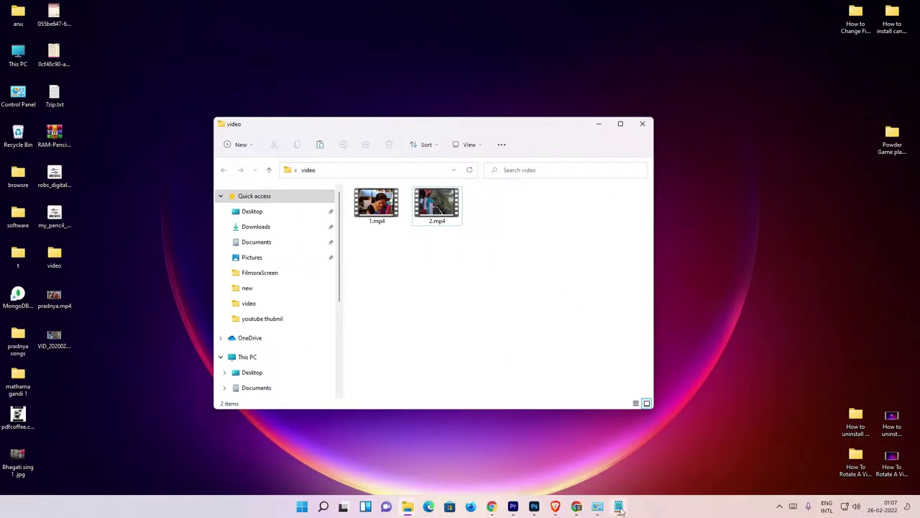
- Paste a duplicate of the vlc_location merge command on a new line below the original
{"action": "left_click", "coordinate": [620, 507]}
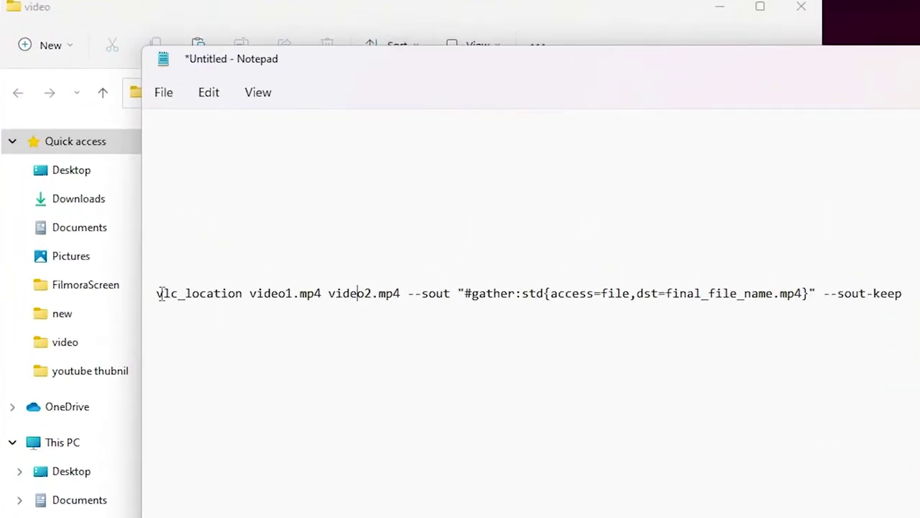
{"action": "key", "text": "ctrl+a"}
{"action": "key", "text": "ctrl+c"}
{"action": "left_click", "coordinate": [812, 294]}
{"action": "key", "text": "Return"}
{"action": "key", "text": "ctrl+v"}
{"action": "left_click_drag", "start_coordinate": [903, 342], "coordinate": [508, 342]}
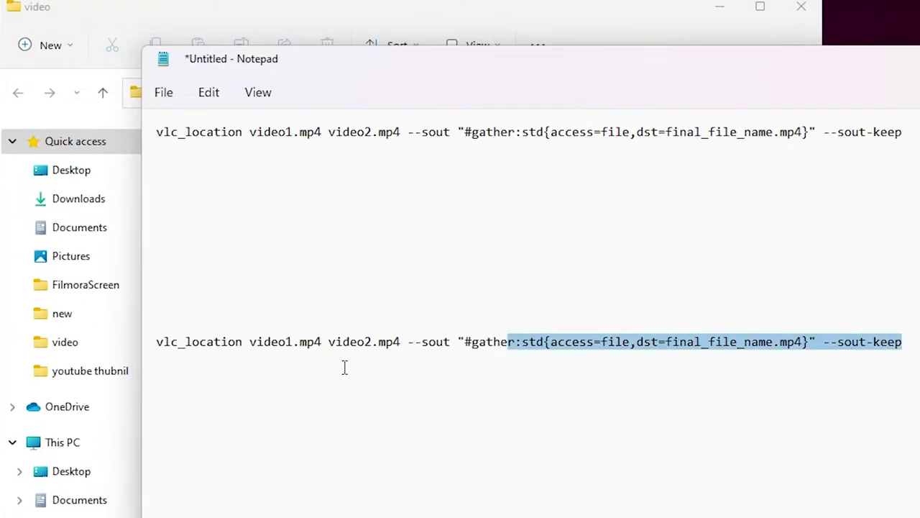
{"action": "left_click_drag", "start_coordinate": [344, 368], "coordinate": [132, 372]}
{"action": "left_click", "coordinate": [245, 379]}
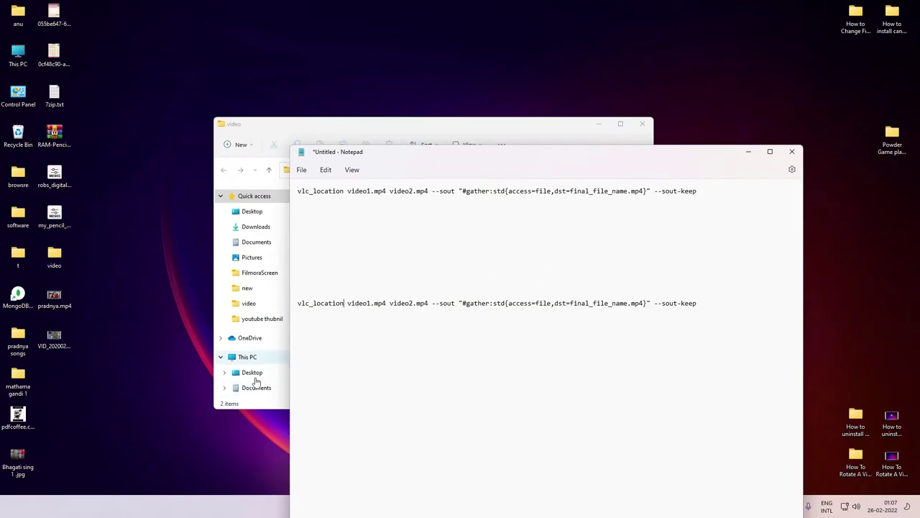
{"action": "left_click", "coordinate": [132, 53]}
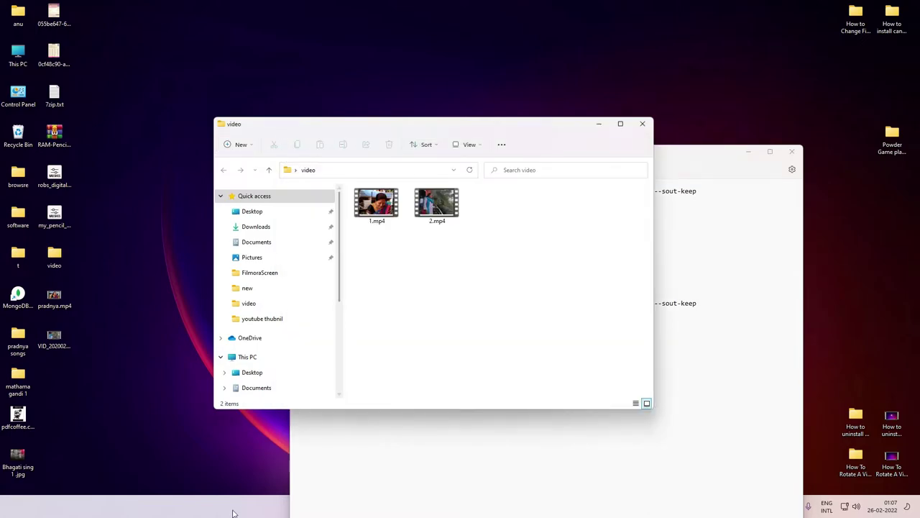
- Open the folder holding the VLC media player shortcut from the Start search
{"action": "mouse_move", "coordinate": [232, 511]}
{"action": "left_click", "coordinate": [306, 507]}
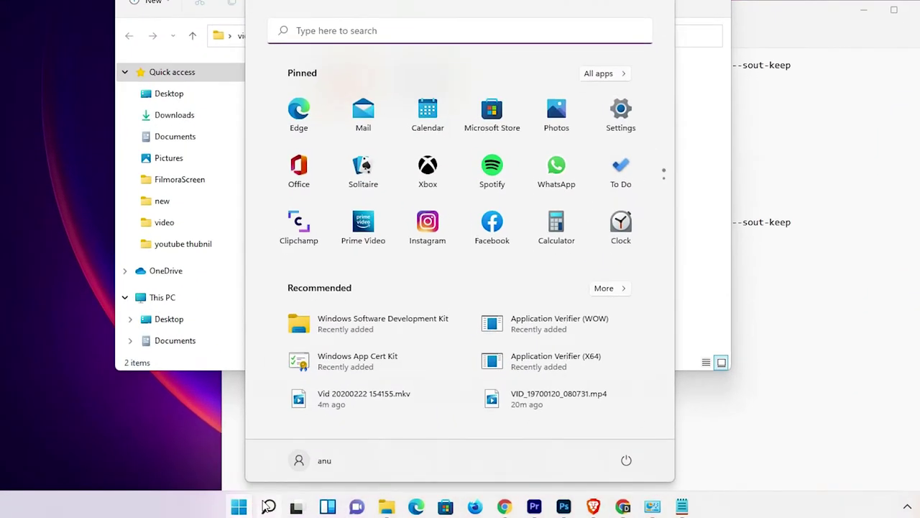
{"action": "type", "text": "vlc"}
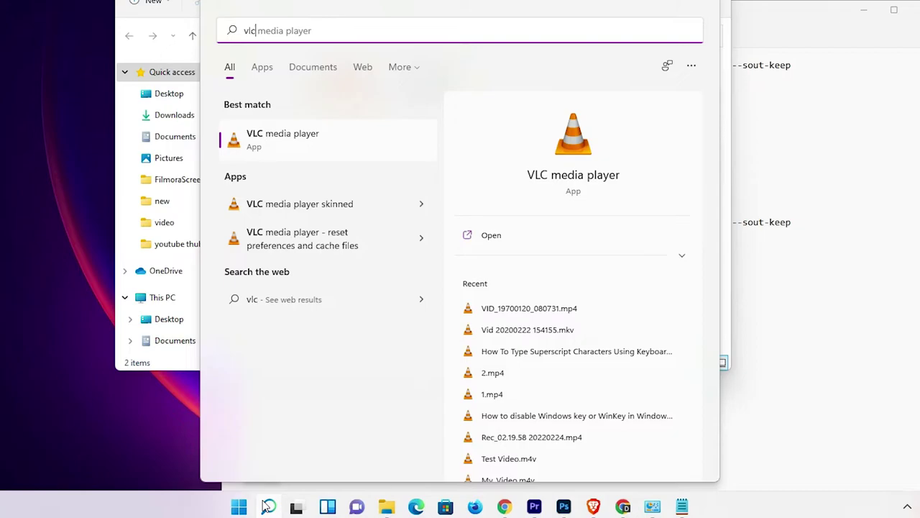
{"action": "right_click", "coordinate": [292, 149]}
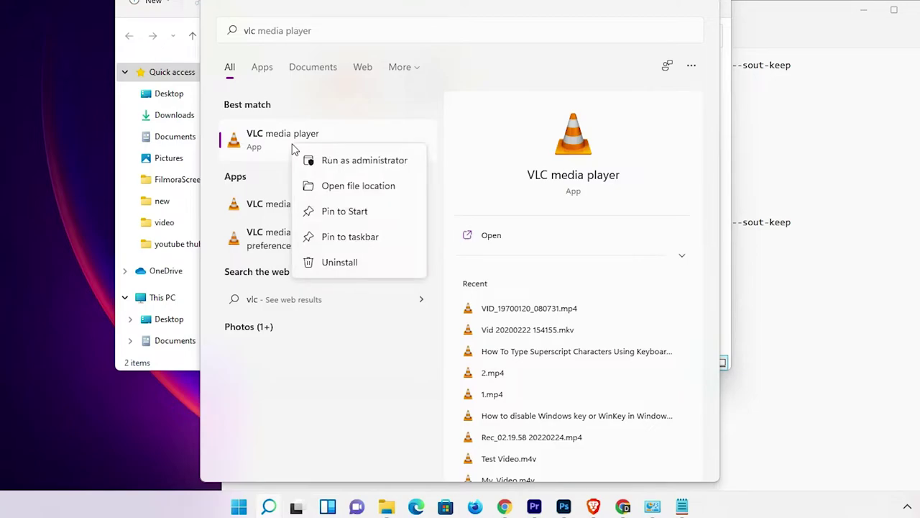
{"action": "left_click", "coordinate": [333, 187]}
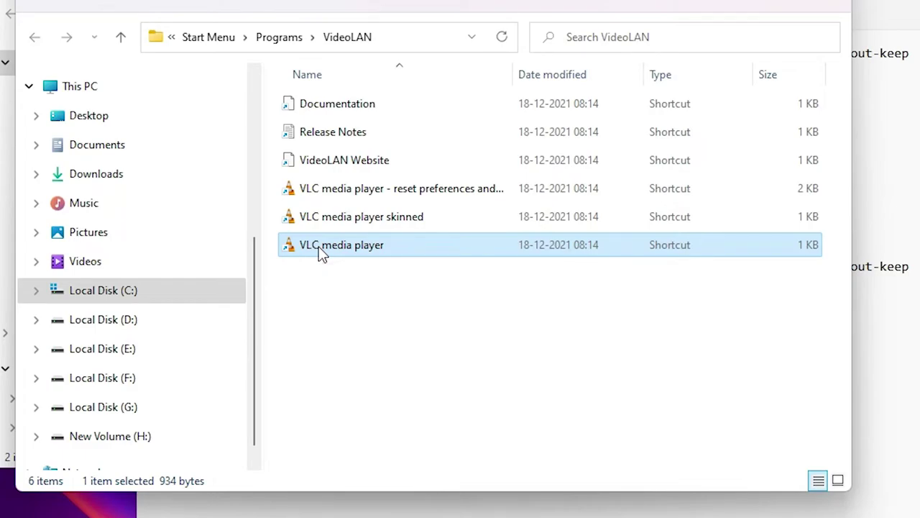
- Select the shortcut's target path C:\Program Files\VideoLAN\VLC\vlc.exe in its Properties
{"action": "right_click", "coordinate": [320, 251]}
{"action": "left_click", "coordinate": [394, 478]}
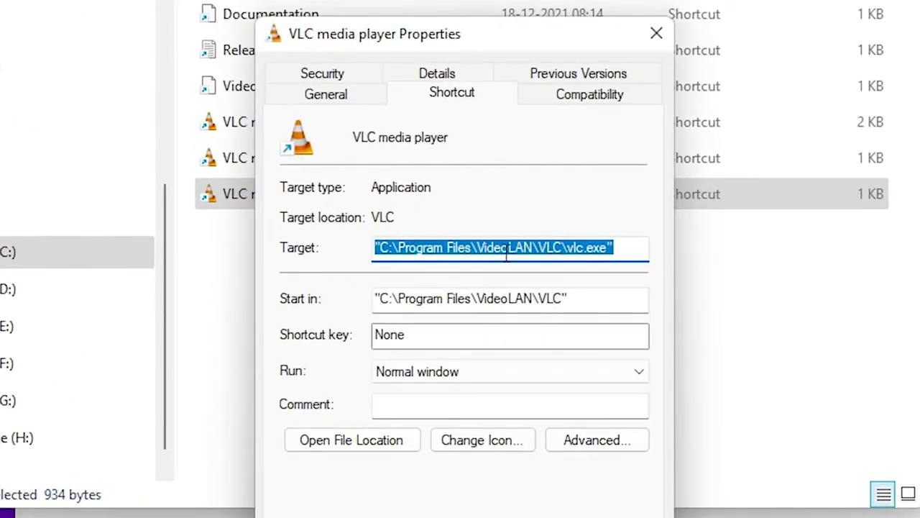
{"action": "left_click", "coordinate": [631, 246]}
{"action": "left_click_drag", "start_coordinate": [631, 247], "coordinate": [275, 247]}
{"action": "right_click", "coordinate": [471, 245]}
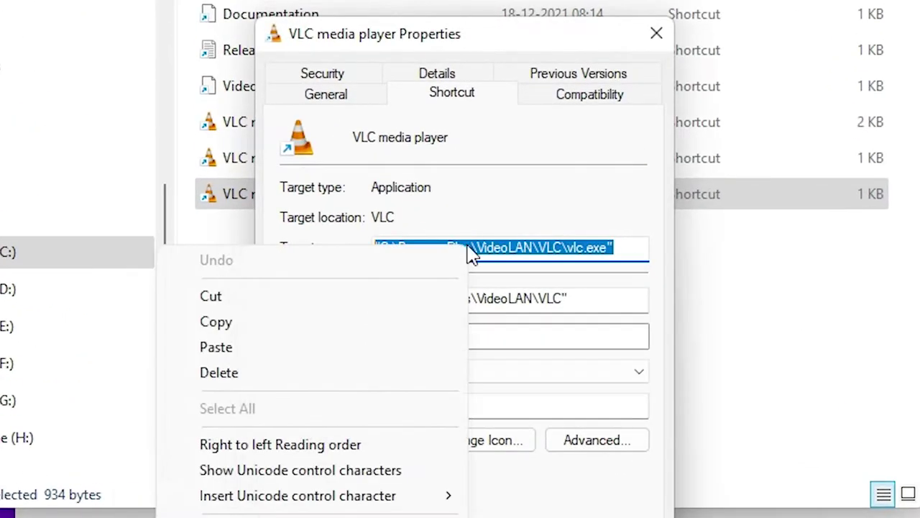
- Copy the vlc.exe path, then close the Properties and minimize the VideoLAN folder
{"action": "left_click", "coordinate": [232, 327]}
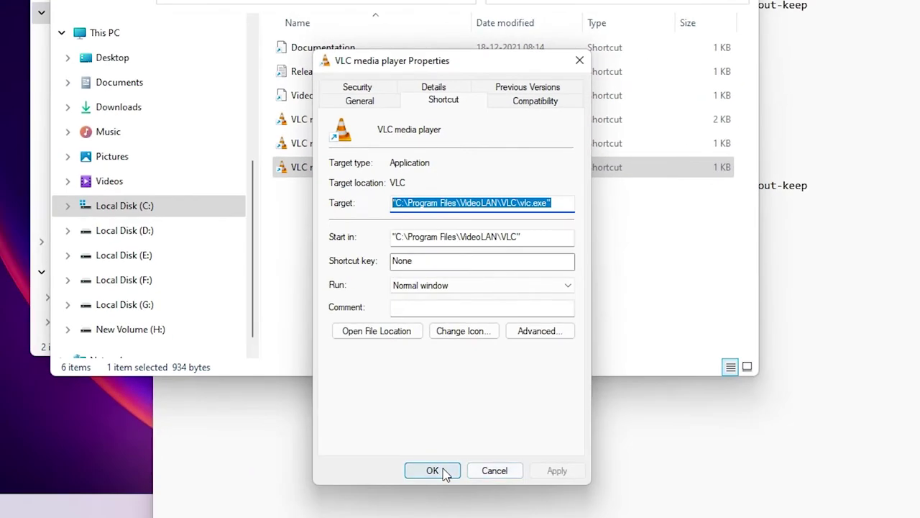
{"action": "left_click", "coordinate": [435, 469]}
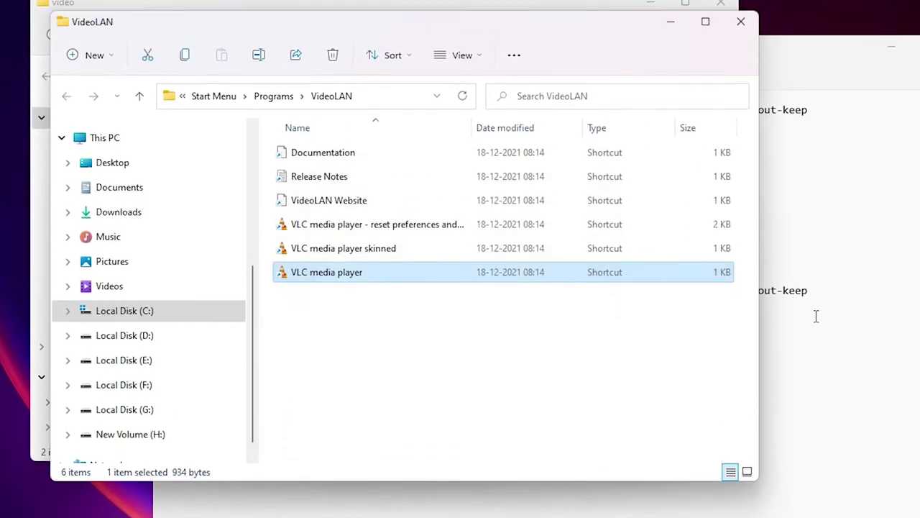
{"action": "left_click", "coordinate": [669, 20]}
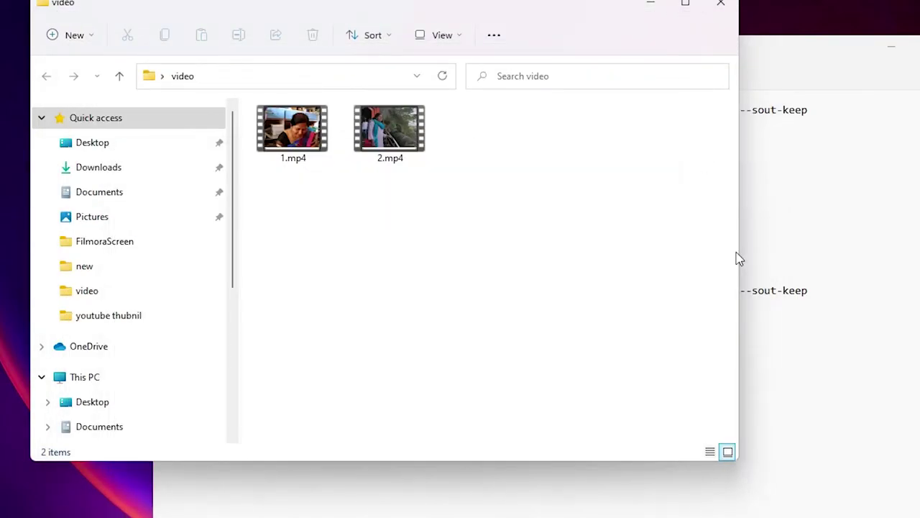
- Select the vlc_location placeholder on the second Notepad command
{"action": "left_click", "coordinate": [809, 272]}
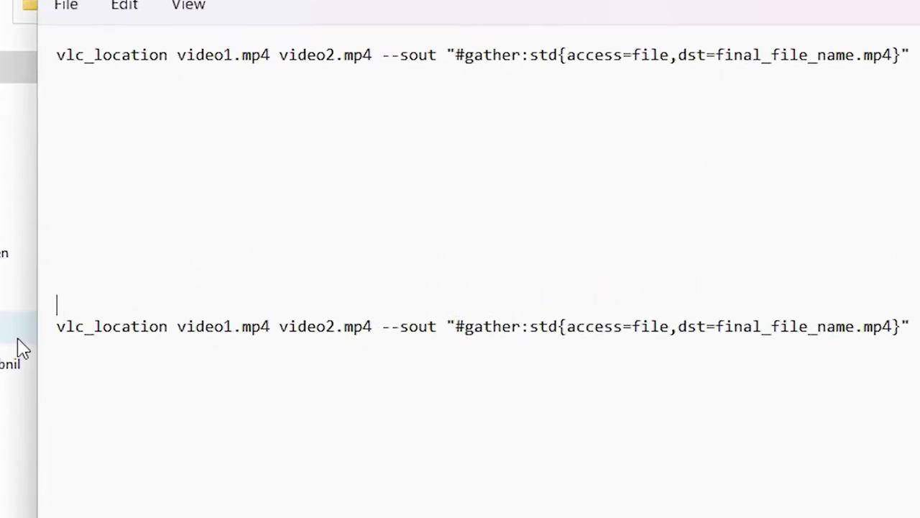
{"action": "left_click_drag", "start_coordinate": [91, 316], "coordinate": [179, 334]}
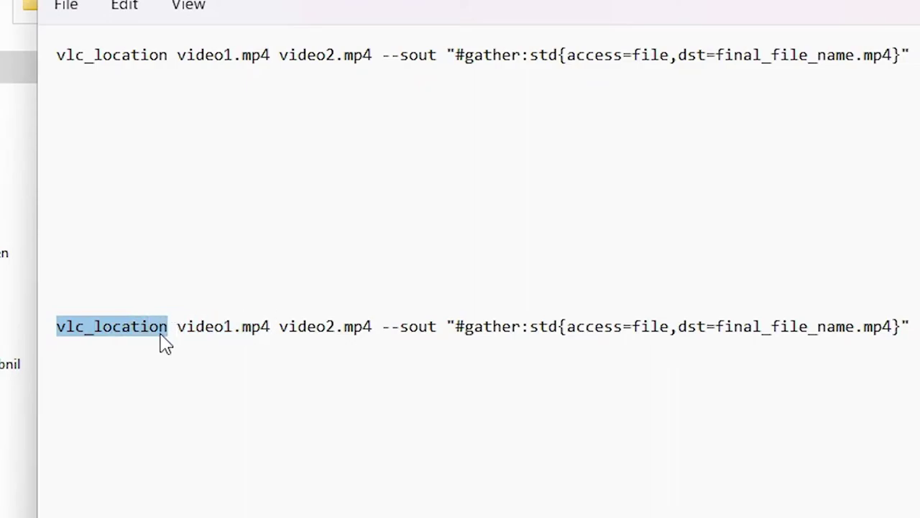
{"action": "left_click", "coordinate": [88, 329]}
{"action": "left_click", "coordinate": [60, 328]}
{"action": "left_click", "coordinate": [166, 320], "text": "shift"}
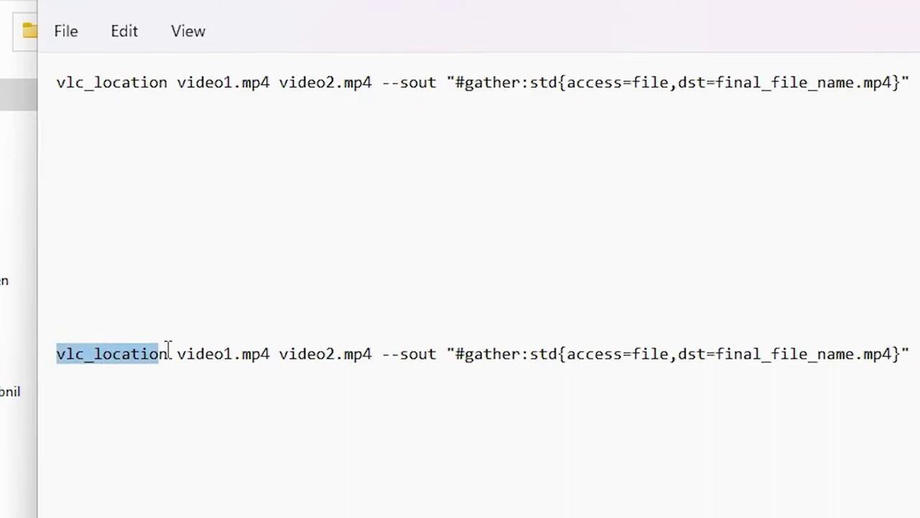
- Paste the vlc.exe path over vlc_location and shorten video1.mp4 to 1.mp4
{"action": "right_click", "coordinate": [142, 332]}
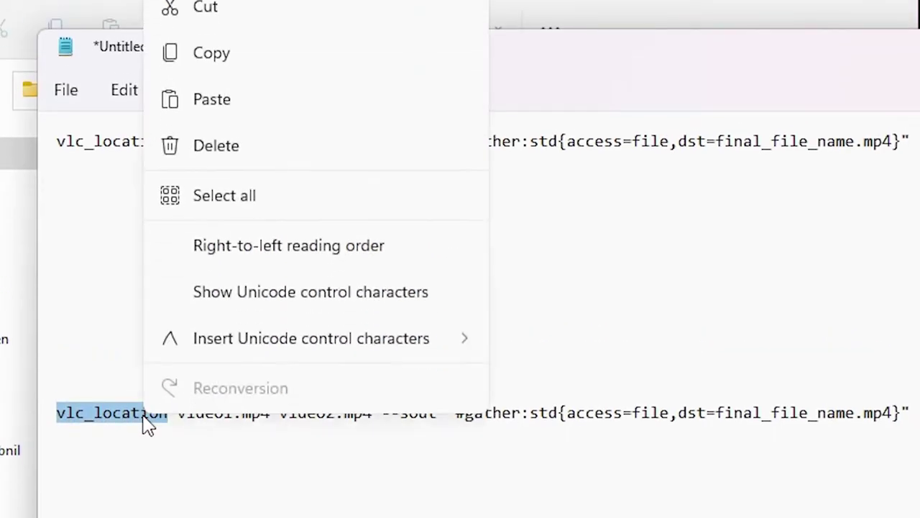
{"action": "left_click", "coordinate": [222, 102]}
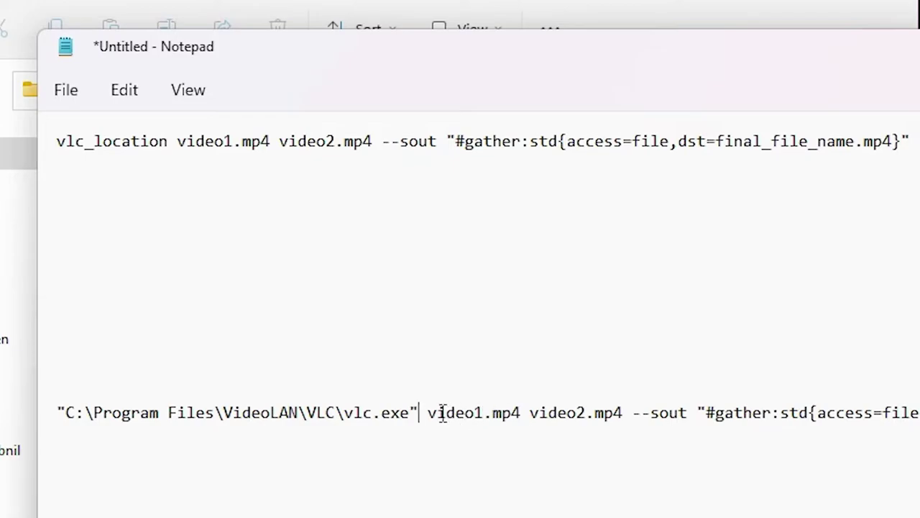
{"action": "left_click_drag", "start_coordinate": [429, 415], "coordinate": [487, 408]}
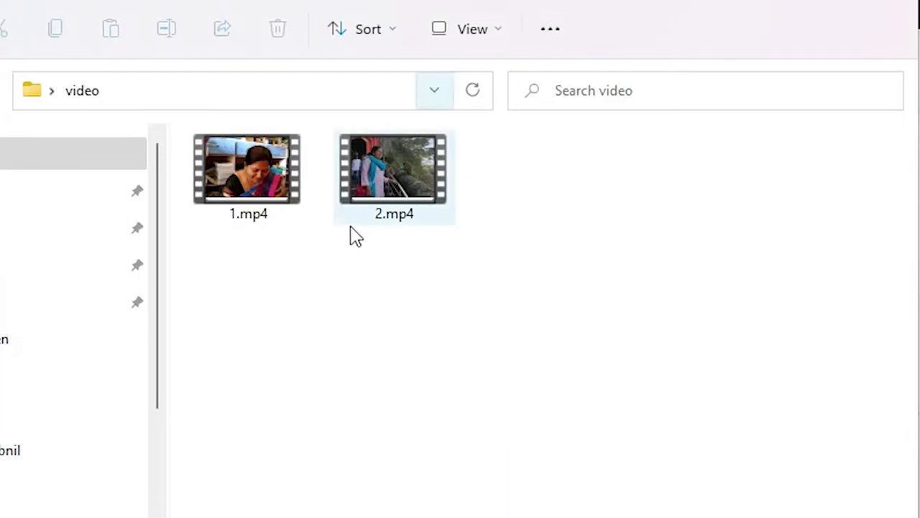
{"action": "left_click", "coordinate": [263, 200]}
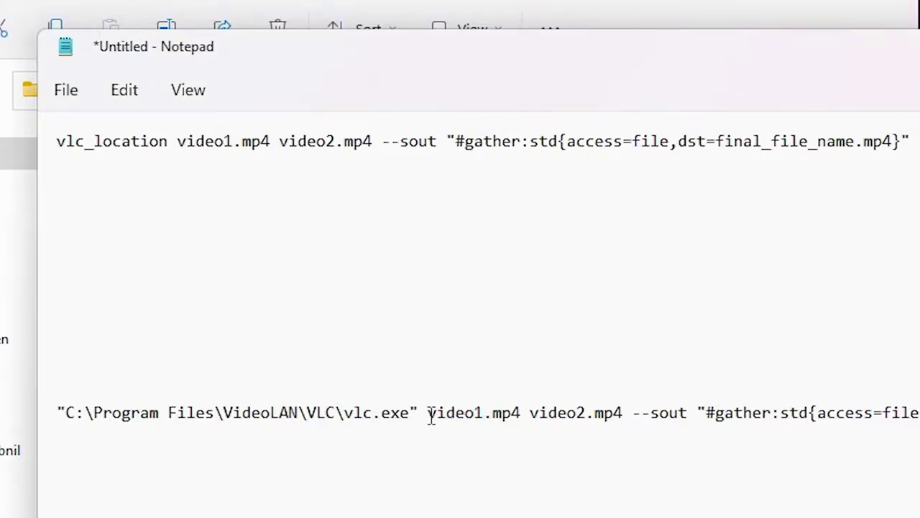
{"action": "left_click_drag", "start_coordinate": [429, 415], "coordinate": [478, 404]}
{"action": "key", "text": "BackSpace"}
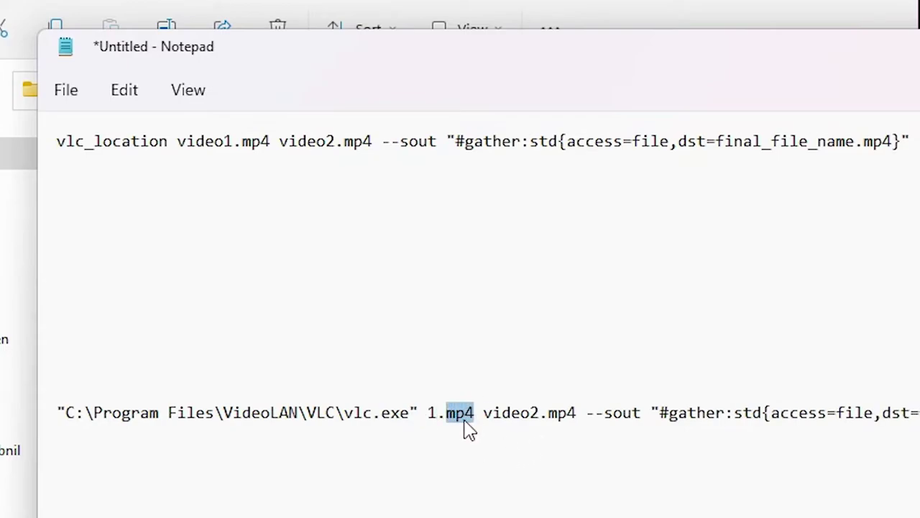
{"action": "left_click", "coordinate": [461, 421]}
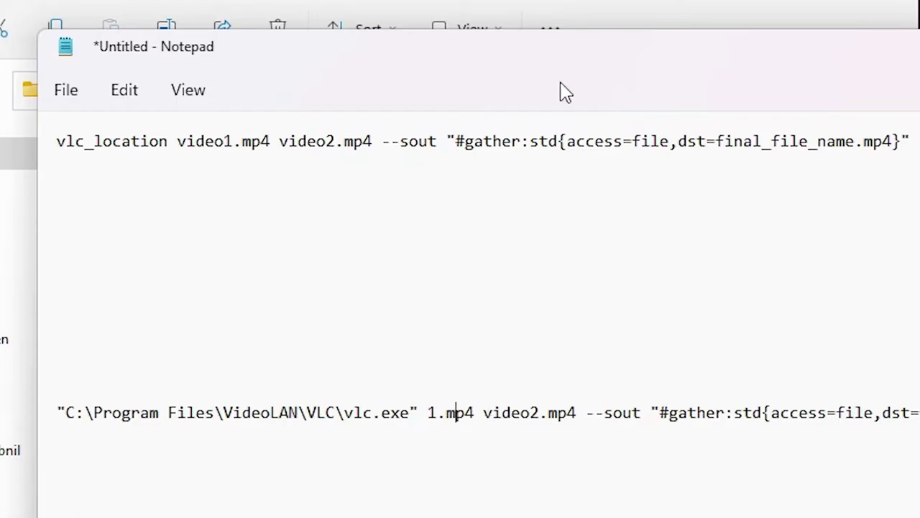
- Change video2.mp4 to 2.mp4 after confirming the second clip's name in Explorer
{"action": "key", "text": "alt+Tab"}
{"action": "left_click", "coordinate": [365, 219]}
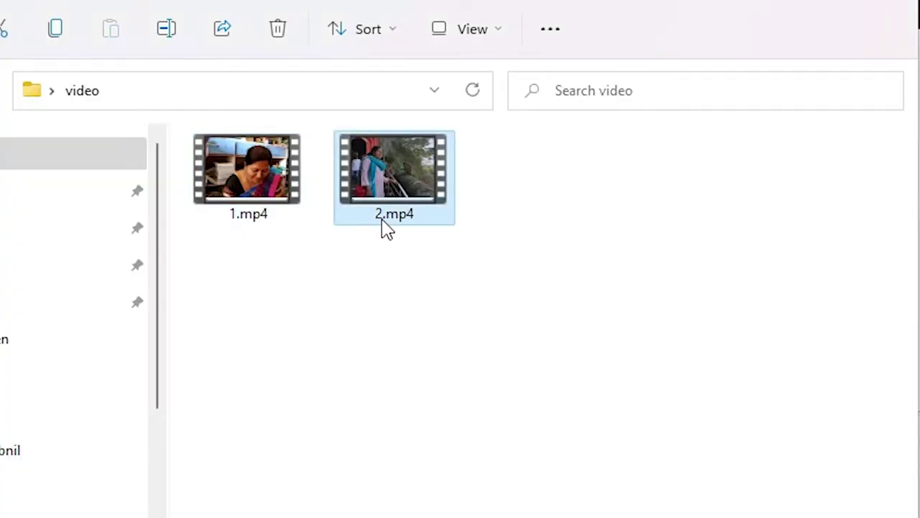
{"action": "key", "text": "alt+Tab"}
{"action": "left_click_drag", "start_coordinate": [484, 416], "coordinate": [544, 413]}
{"action": "type", "text": "2"}
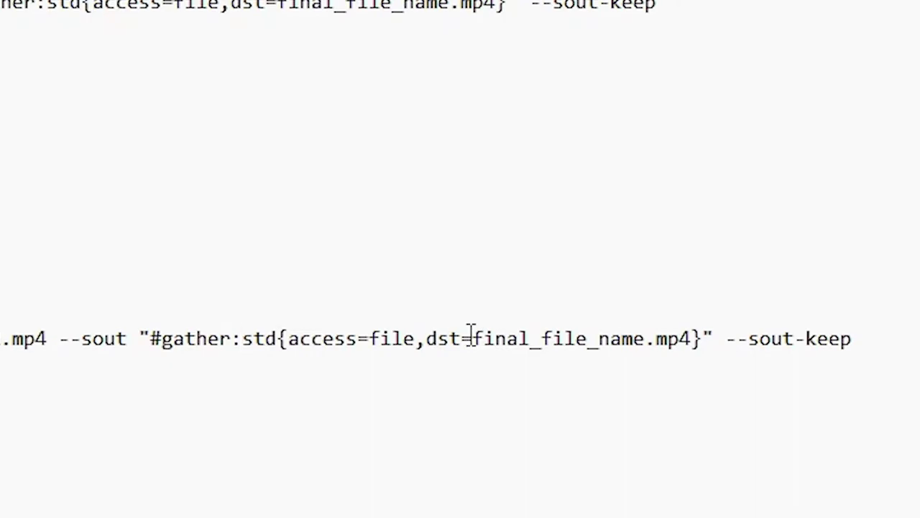
- Rename the output file from final_file_name.mp4 to Test_file_image.mp4
{"action": "left_click_drag", "start_coordinate": [471, 333], "coordinate": [639, 351]}
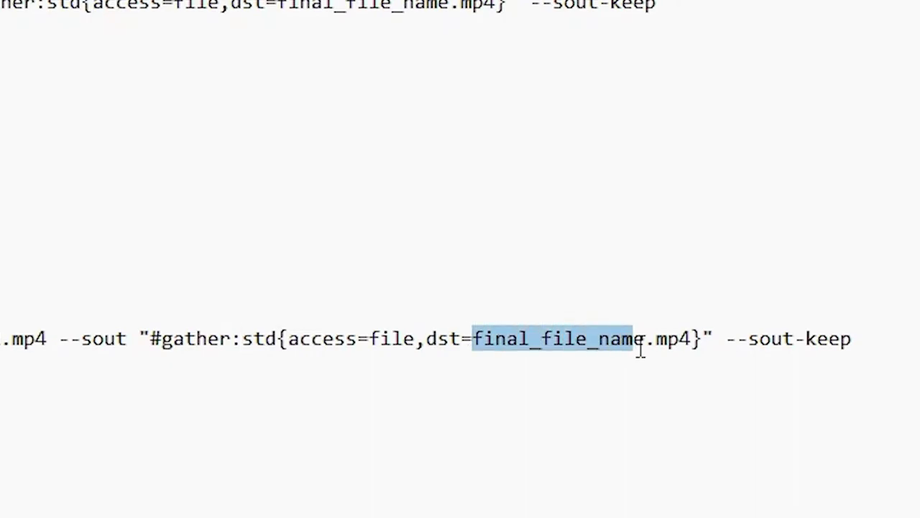
{"action": "left_click", "coordinate": [531, 339]}
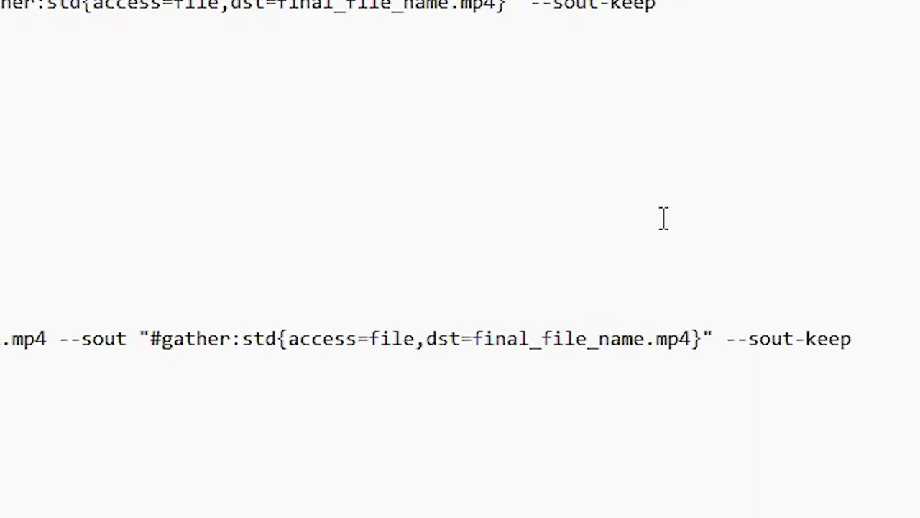
{"action": "key", "text": "shift+Left"}
{"action": "key", "text": "shift+Left"}
{"action": "key", "text": "shift+Left"}
{"action": "key", "text": "Left"}
{"action": "key", "text": "shift+Right"}
{"action": "key", "text": "shift+Right"}
{"action": "key", "text": "shift+Right"}
{"action": "key", "text": "shift+Right"}
{"action": "key", "text": "shift+Right"}
{"action": "key", "text": "shift+Right"}
{"action": "key", "text": "shift+Right"}
{"action": "key", "text": "shift+Right"}
{"action": "key", "text": "shift+Right"}
{"action": "key", "text": "shift+Right"}
{"action": "key", "text": "shift+Right"}
{"action": "key", "text": "shift+Right"}
{"action": "key", "text": "shift+Right"}
{"action": "key", "text": "shift+Right"}
{"action": "key", "text": "shift+Right"}
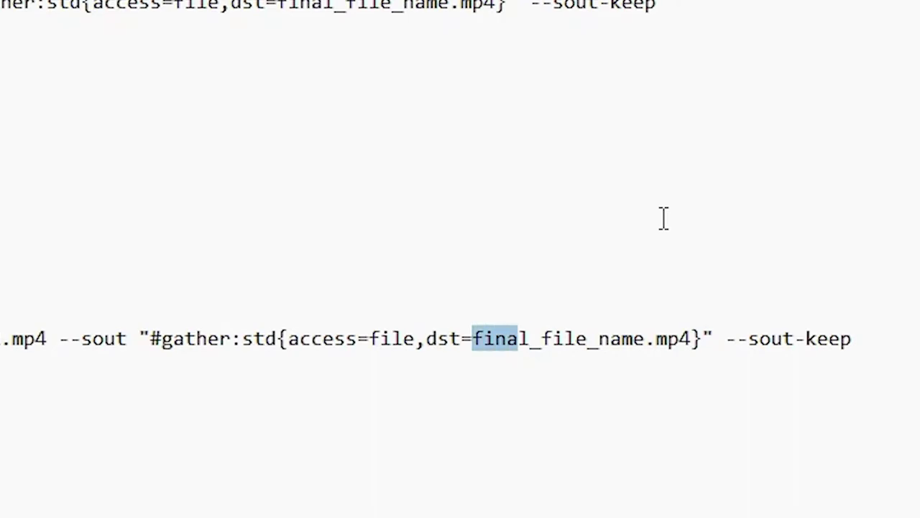
{"action": "key", "text": "shift+Right"}
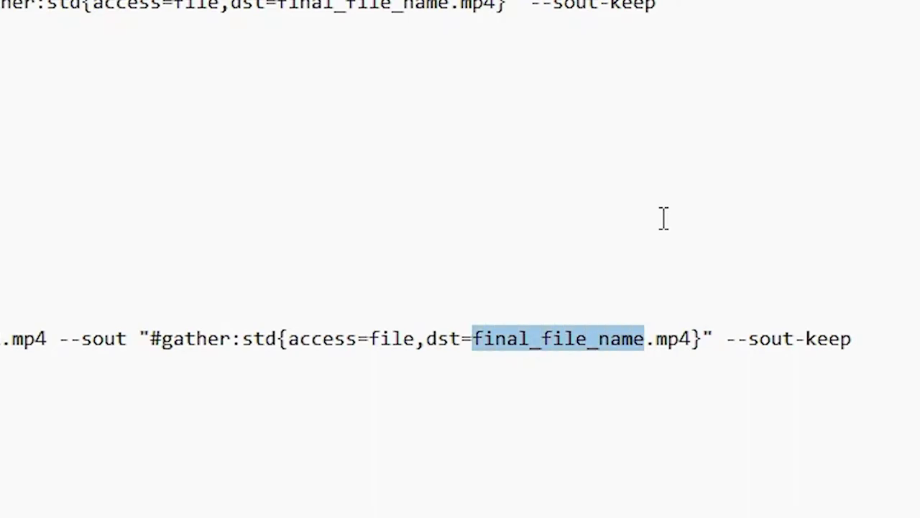
{"action": "key", "text": "Left"}
{"action": "key", "text": "shift+Right"}
{"action": "key", "text": "shift+Right"}
{"action": "key", "text": "shift+Right"}
{"action": "key", "text": "shift+Right"}
{"action": "key", "text": "shift+Right"}
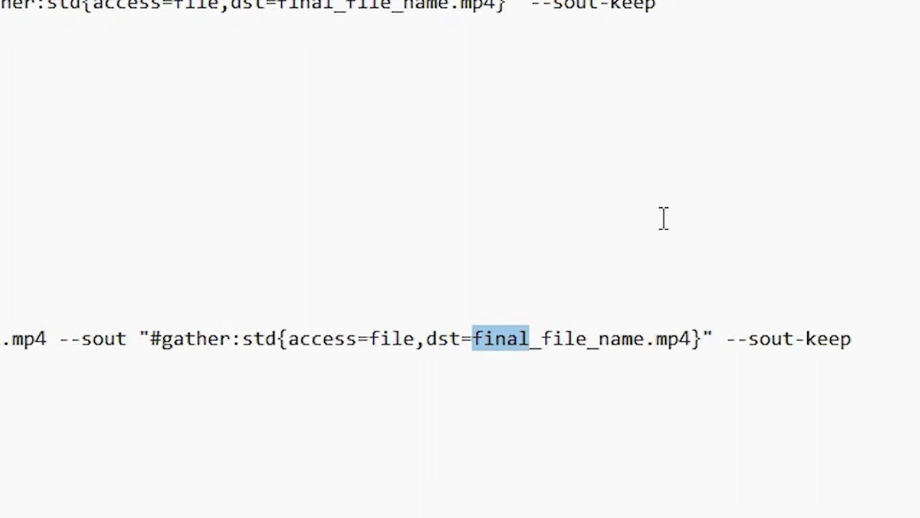
{"action": "type", "text": "Test"}
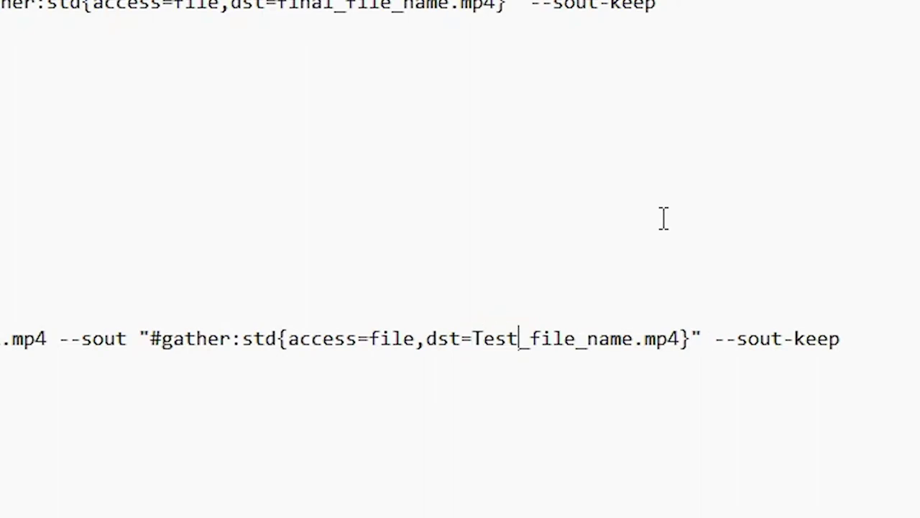
{"action": "key", "text": "shift+Right"}
{"action": "key", "text": "shift+Right"}
{"action": "key", "text": "shift+Right"}
{"action": "key", "text": "shift+Right"}
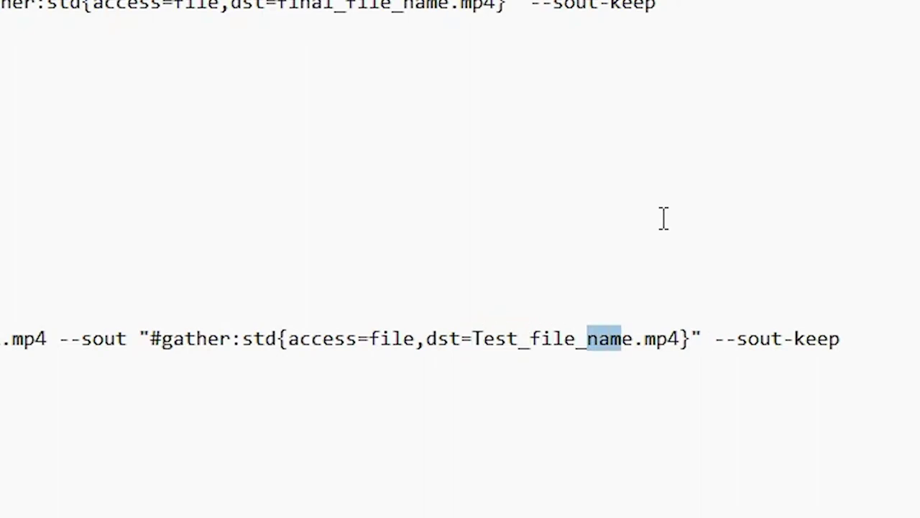
{"action": "type", "text": "image"}
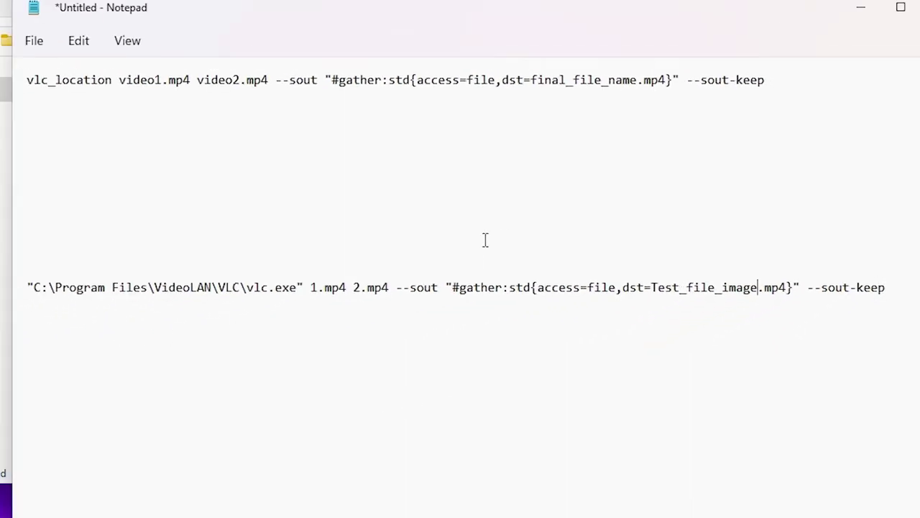
- Copy the entire completed VLC merge command line
{"action": "left_click_drag", "start_coordinate": [890, 292], "coordinate": [1, 300]}
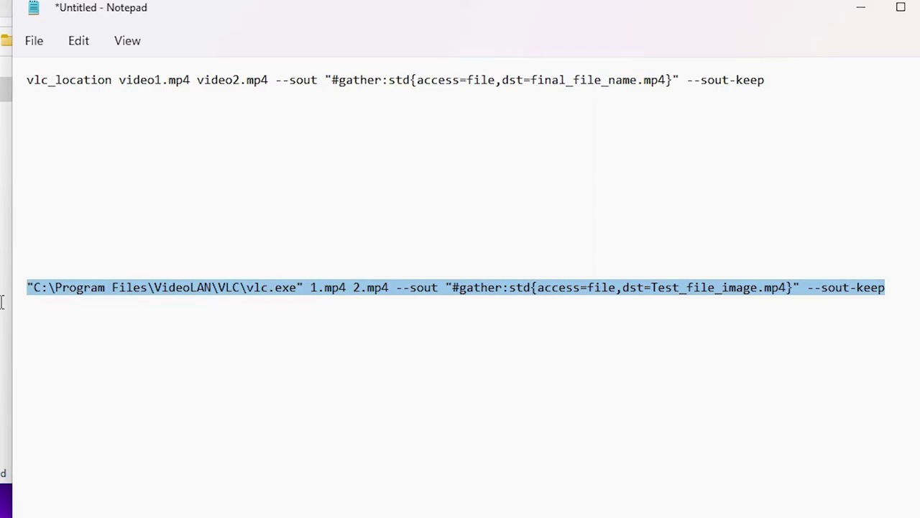
{"action": "right_click", "coordinate": [63, 292]}
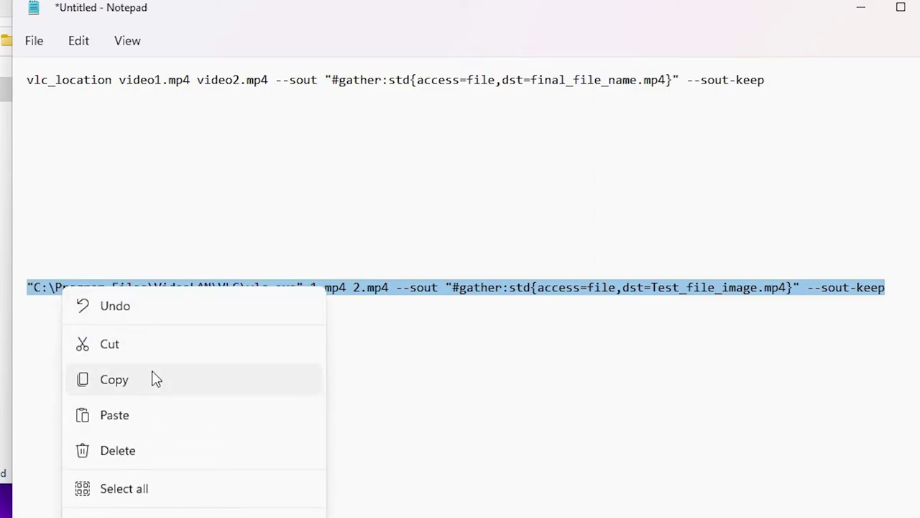
{"action": "left_click", "coordinate": [144, 437]}
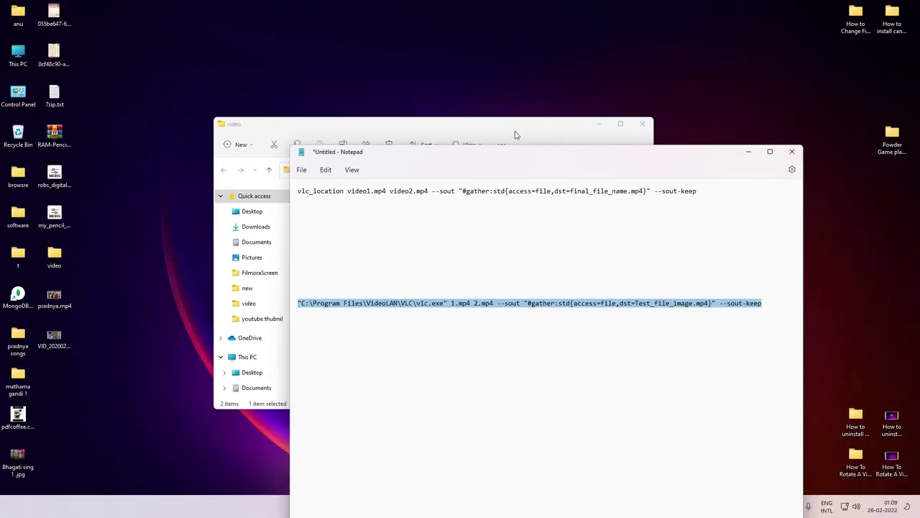
- Open a Command Prompt in the video folder by entering cmd in the Explorer address bar
{"action": "left_click", "coordinate": [752, 154]}
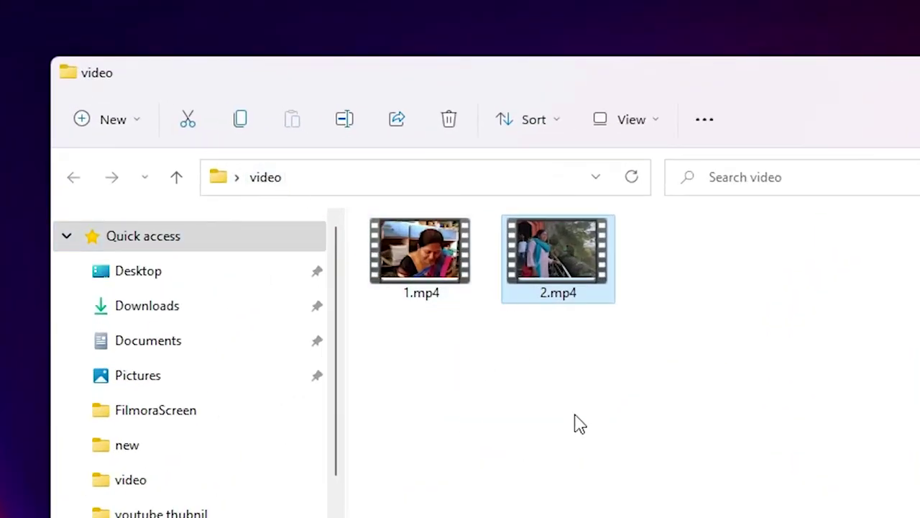
{"action": "left_click", "coordinate": [767, 411]}
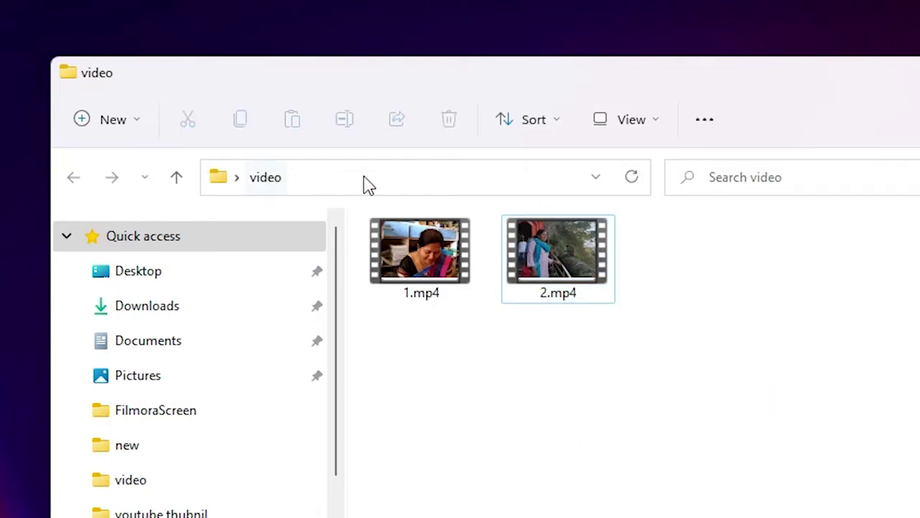
{"action": "left_click", "coordinate": [440, 179]}
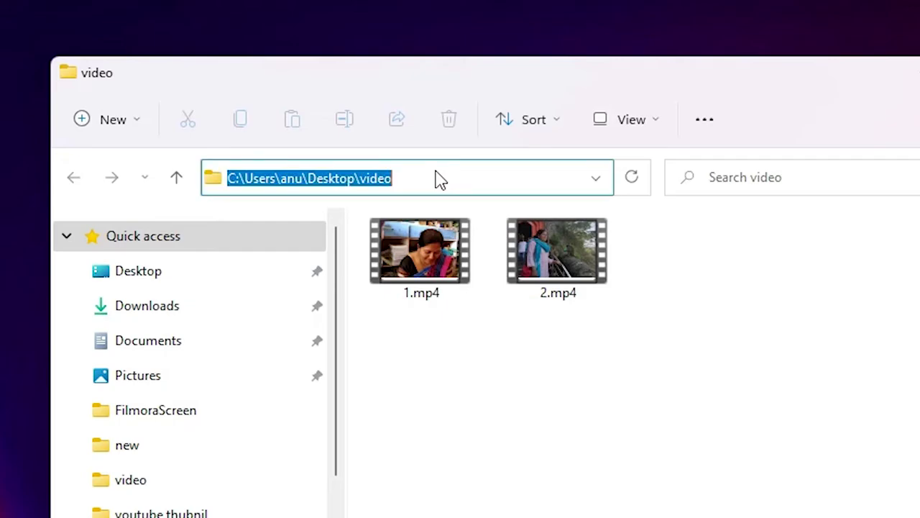
{"action": "type", "text": "cmd"}
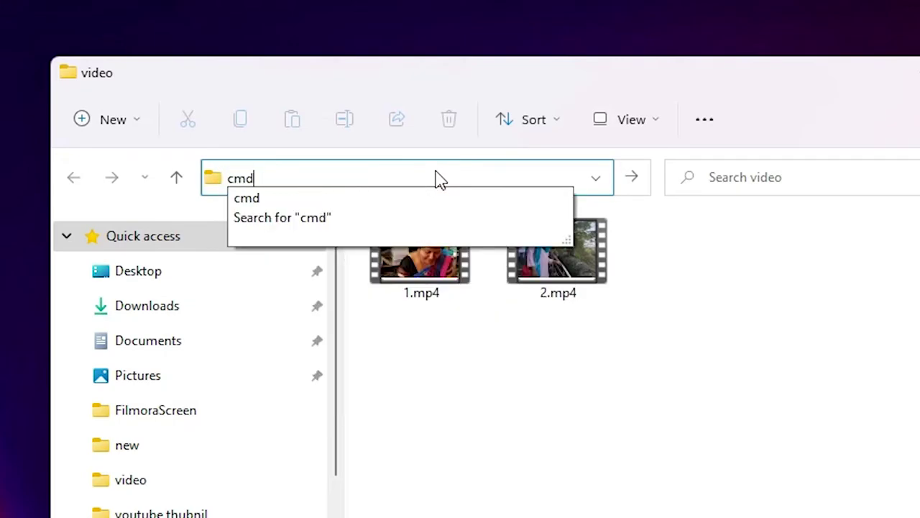
{"action": "key", "text": "Return"}
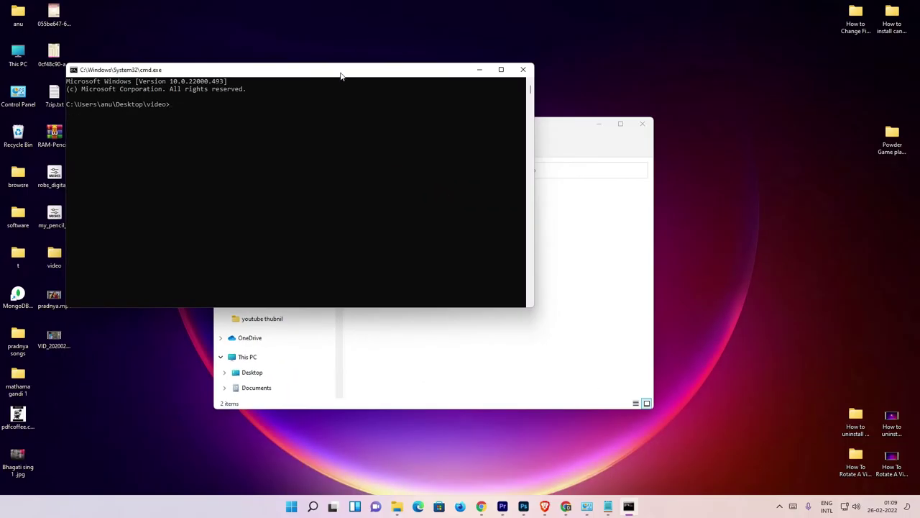
{"action": "left_click_drag", "start_coordinate": [341, 74], "coordinate": [507, 153]}
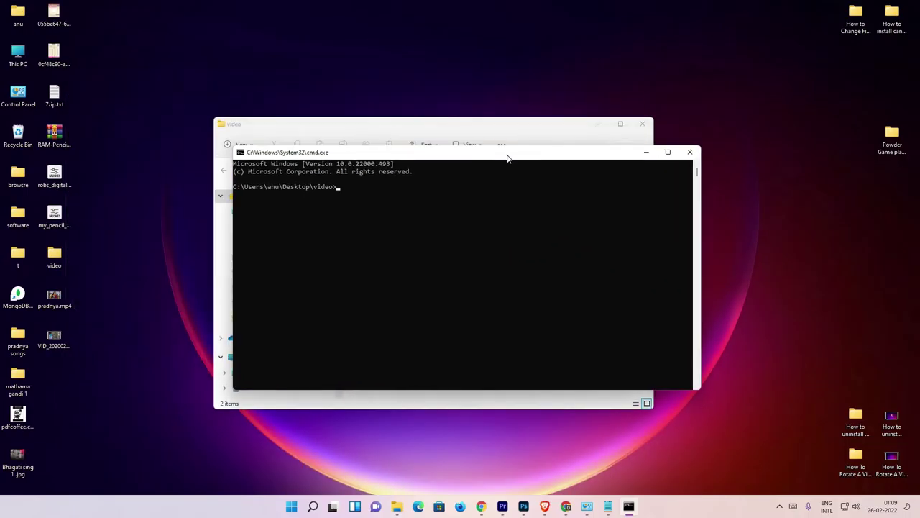
- Paste and run the VLC command merging 1.mp4 and 2.mp4 into Test_file_image.mp4, then close VLC and minimize the console
{"action": "left_click", "coordinate": [402, 223]}
{"action": "left_click", "coordinate": [374, 172]}
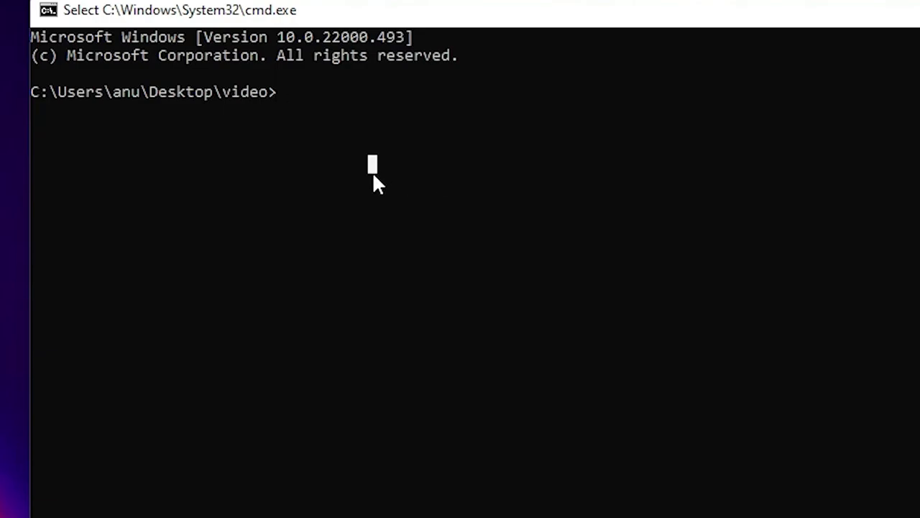
{"action": "key", "text": "Escape"}
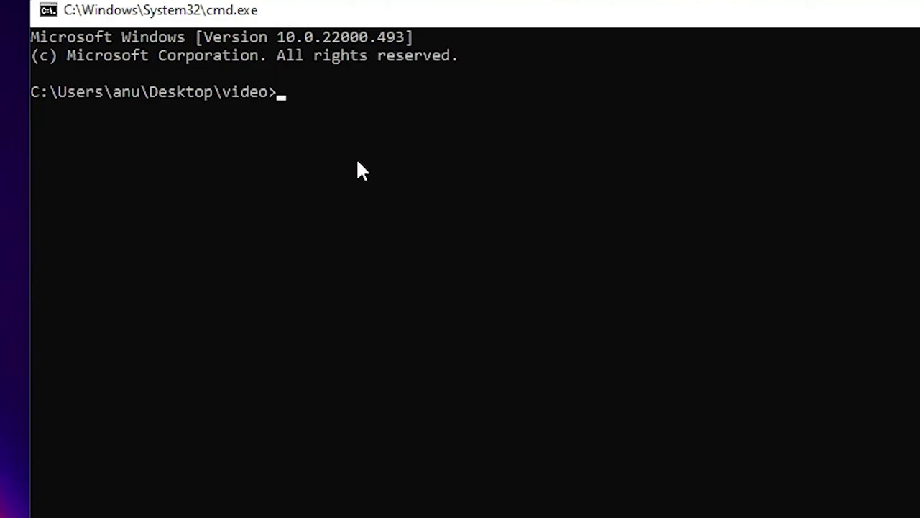
{"action": "key", "text": "ctrl+v"}
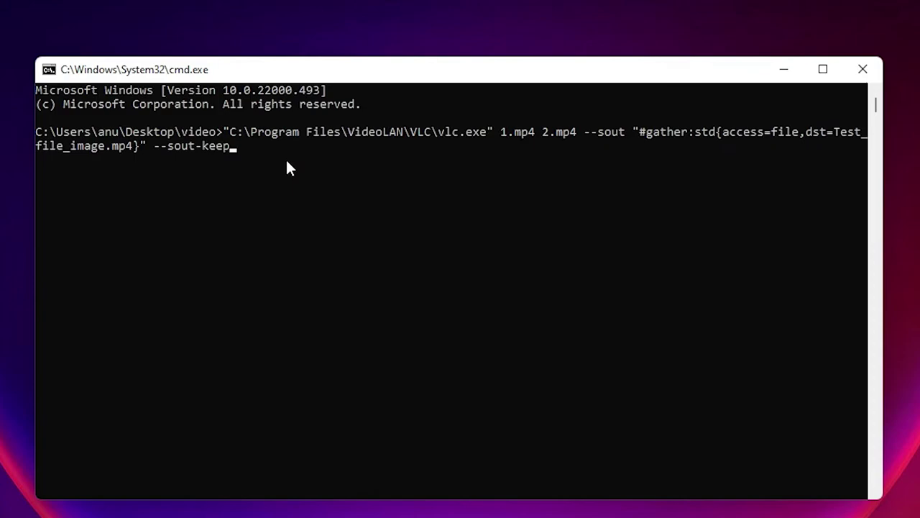
{"action": "key", "text": "Return"}
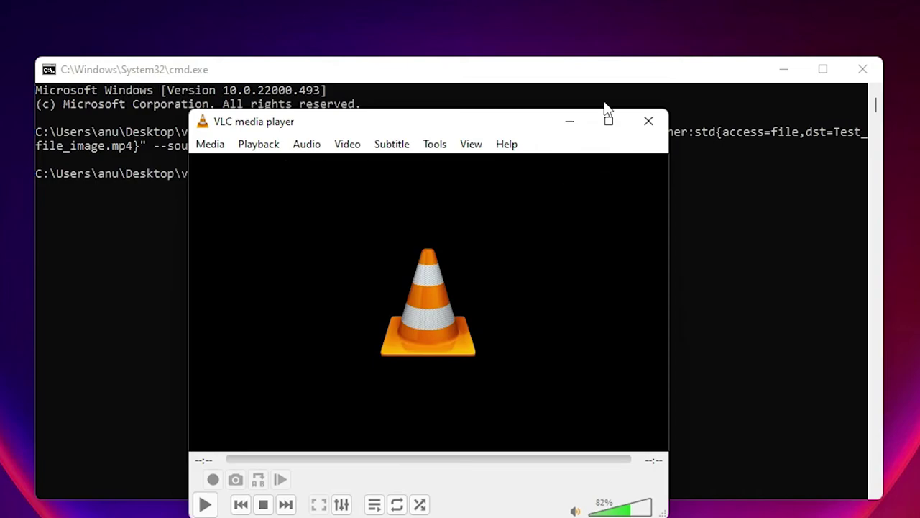
{"action": "left_click", "coordinate": [645, 124]}
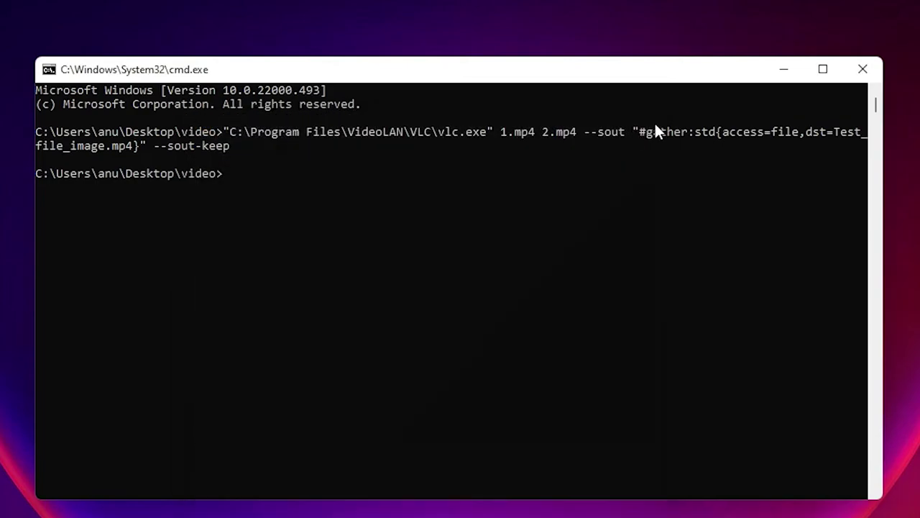
{"action": "left_click", "coordinate": [784, 72]}
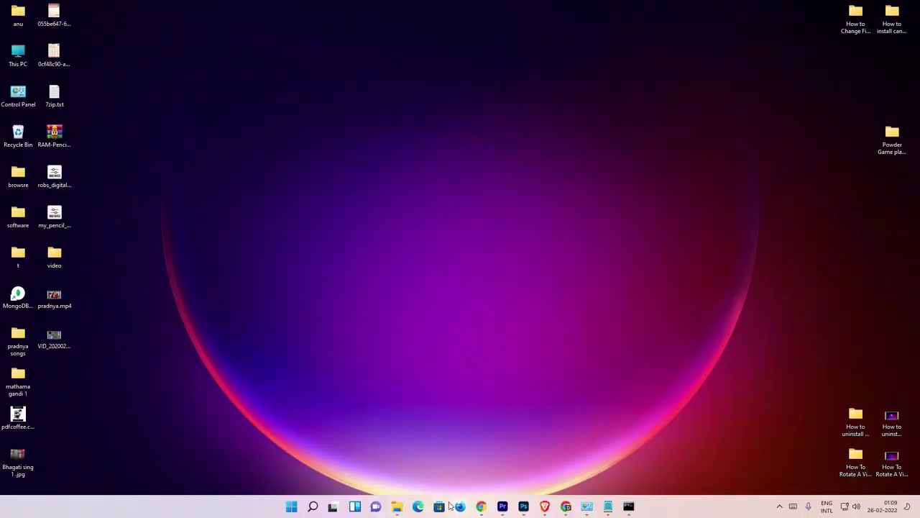
- Return to the video folder and bring up the open options for Test_file_image.mp4
{"action": "mouse_move", "coordinate": [398, 509]}
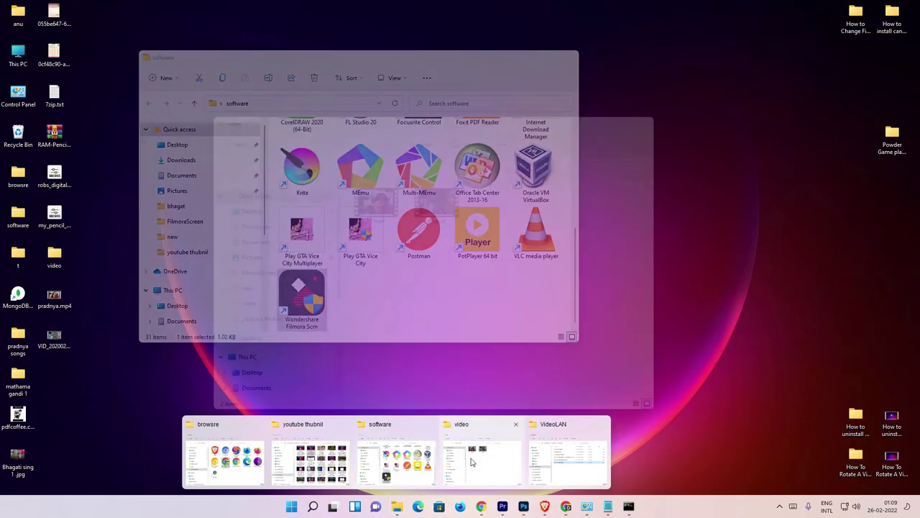
{"action": "left_click", "coordinate": [480, 460]}
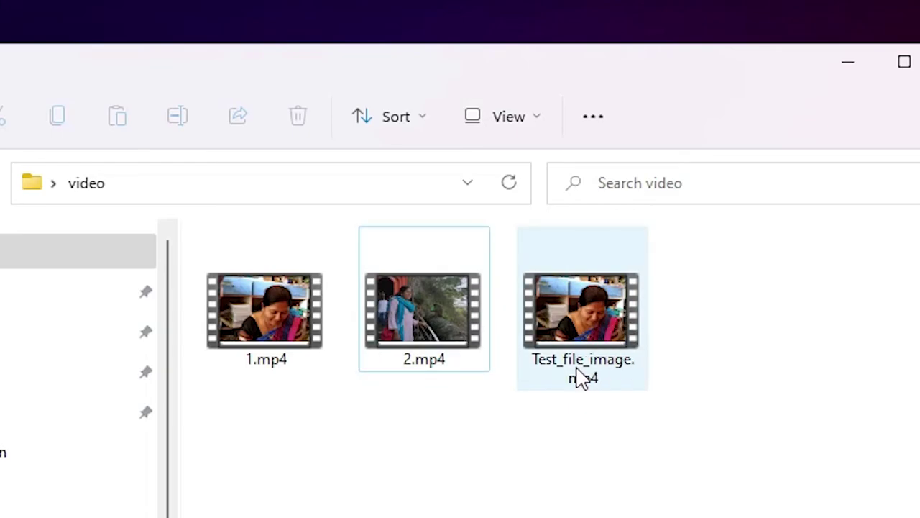
{"action": "left_click", "coordinate": [591, 304]}
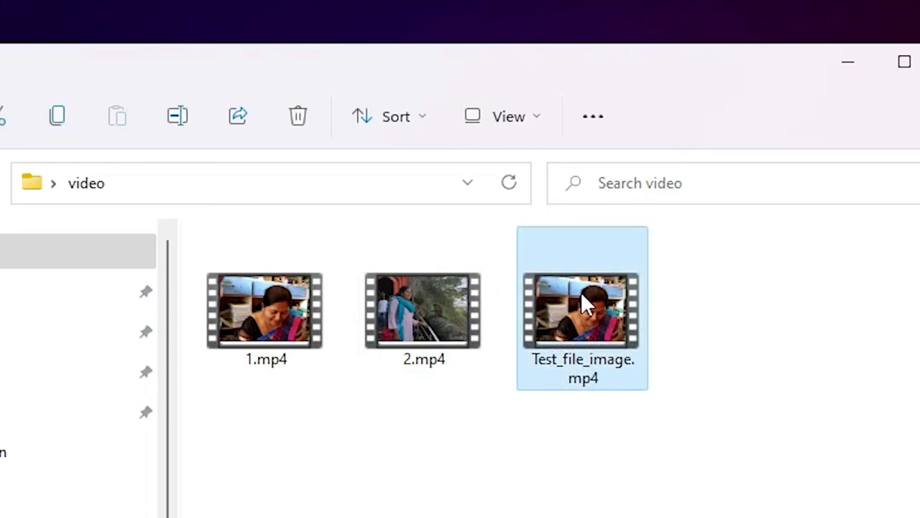
{"action": "right_click", "coordinate": [578, 310]}
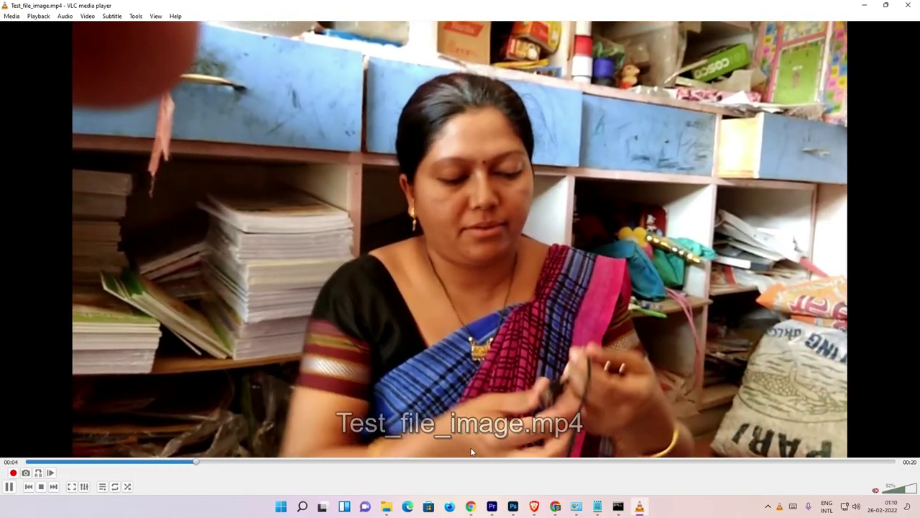
- Jump to 00:10 in the merged Test_file_image.mp4 to check the second clip
{"action": "left_click", "coordinate": [463, 461]}
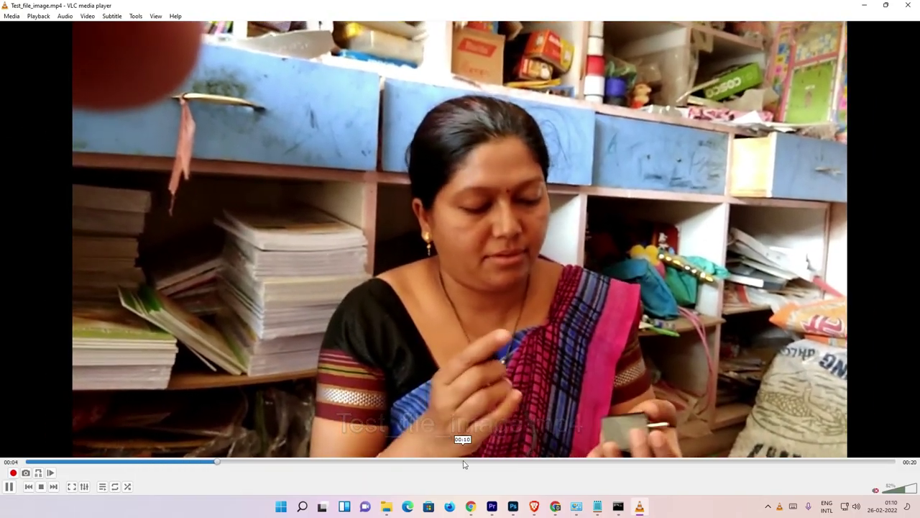